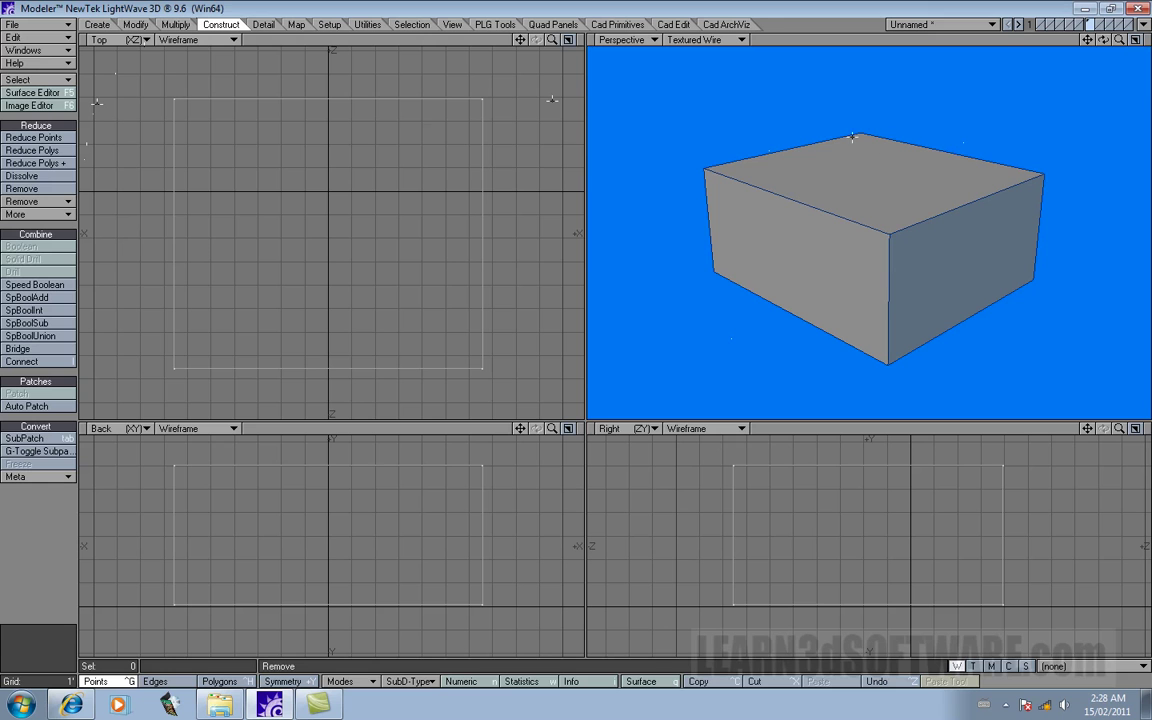
# - Knife three parallel cuts along the Z axis through the box: one through the centre and one on either side of it
pyautogui.moveTo(1103, 40); pyautogui.dragTo(1052, 75)
pyautogui.moveTo(1052, 158); pyautogui.dragTo(1053, 158)
pyautogui.moveTo(1119, 41); pyautogui.dragTo(1074, 41)
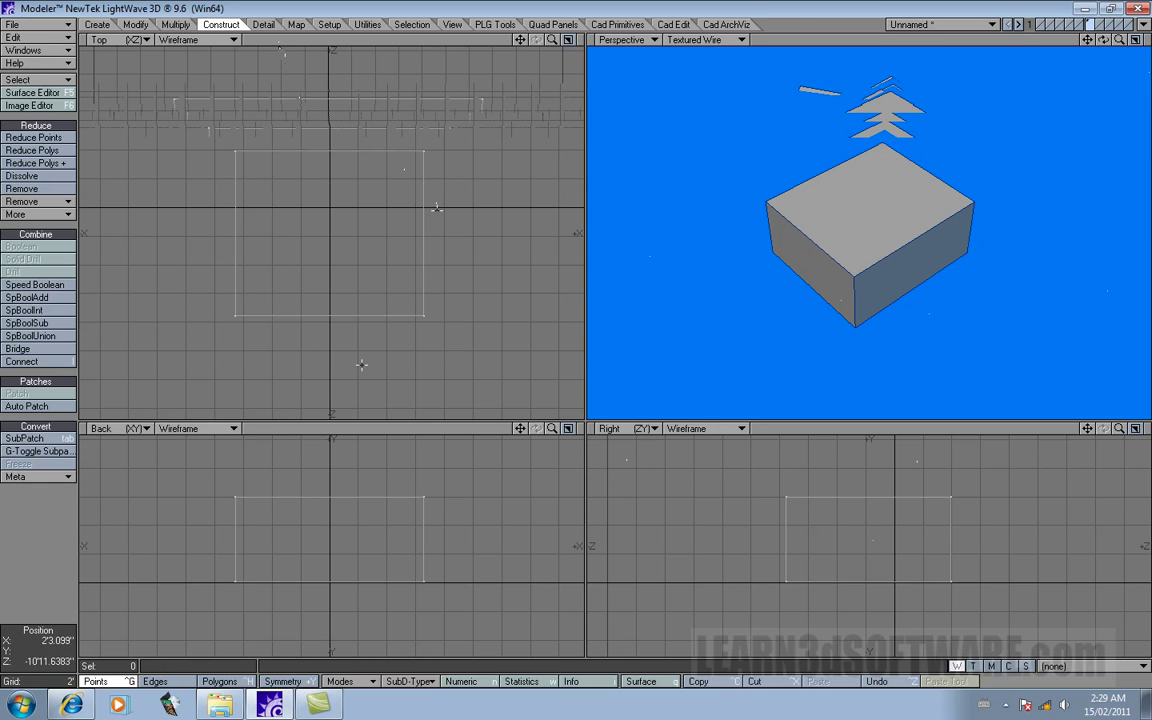
pyautogui.hotkey('shift', 'k')
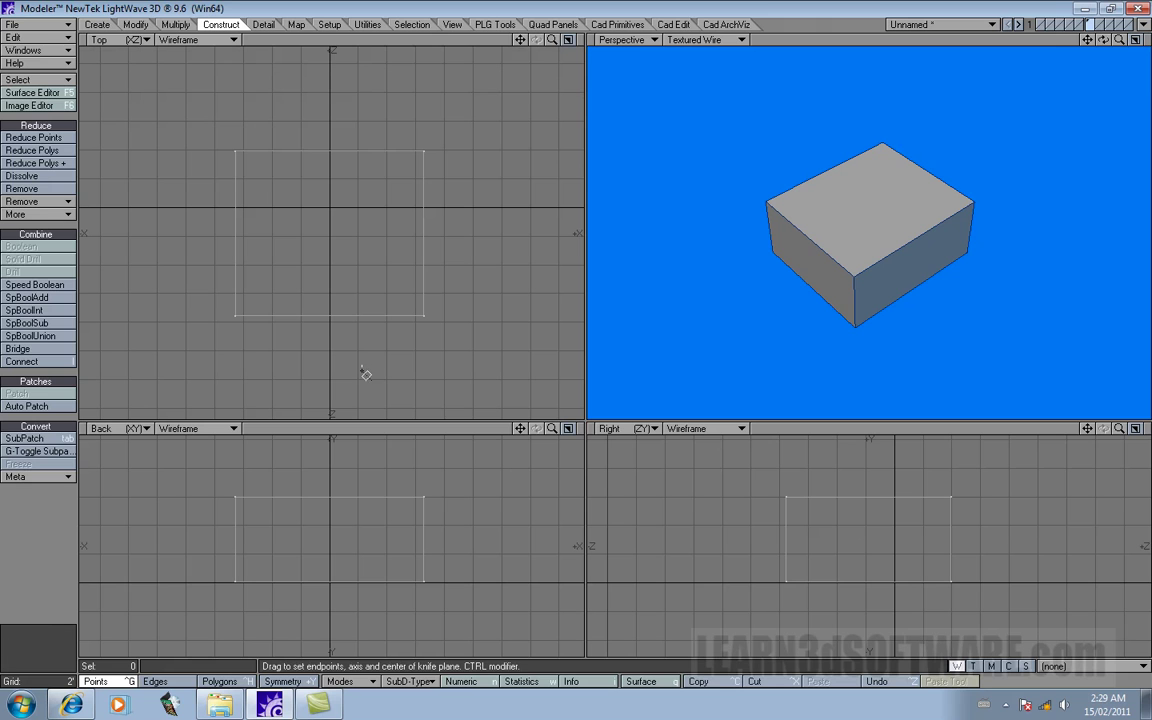
pyautogui.moveTo(335, 113); pyautogui.dragTo(333, 155)
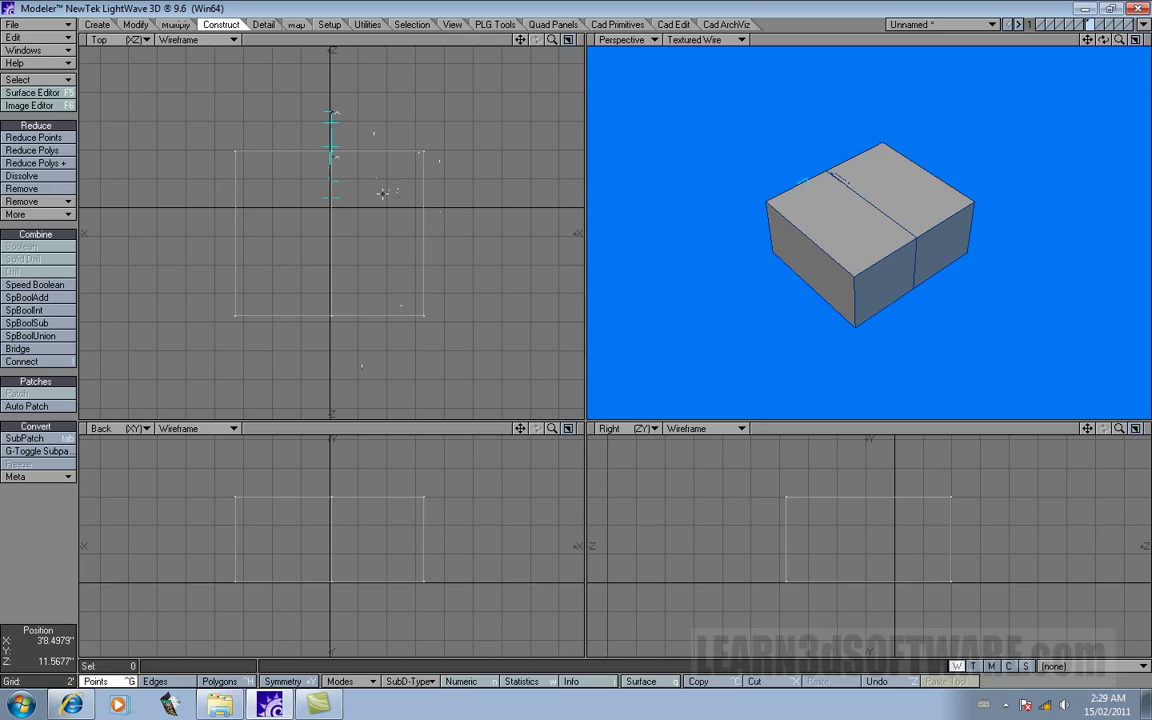
pyautogui.moveTo(369, 128); pyautogui.dragTo(370, 367)
pyautogui.press('space')
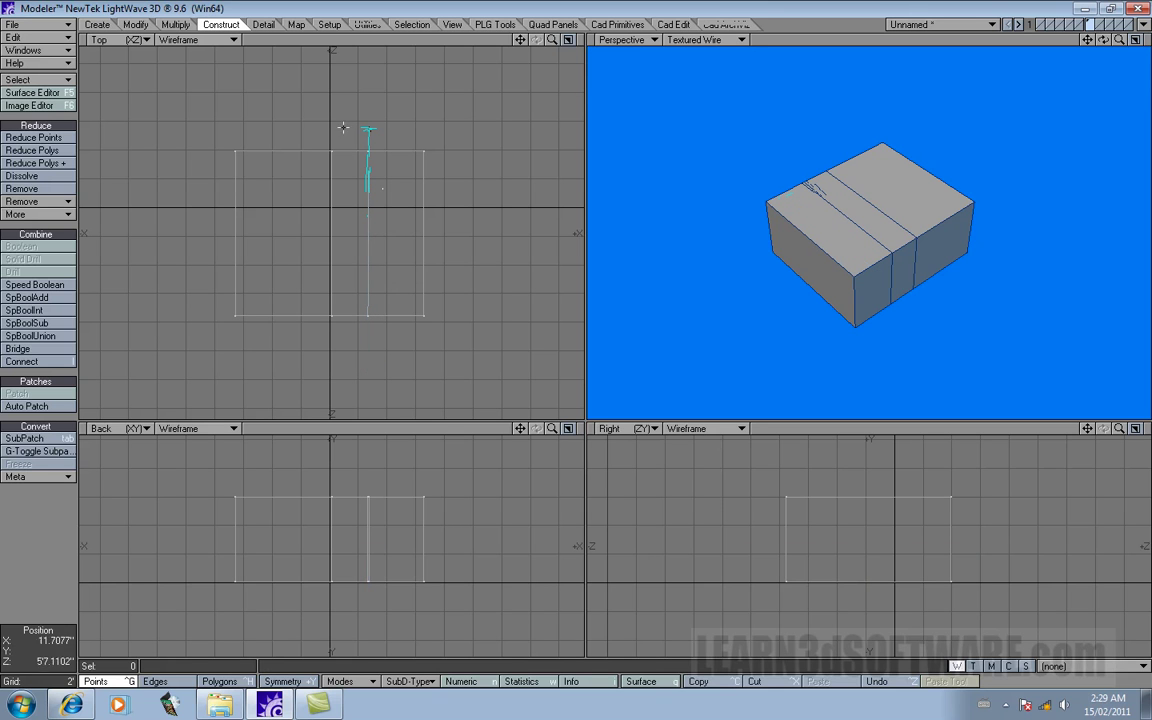
pyautogui.moveTo(291, 121); pyautogui.dragTo(294, 372)
pyautogui.press('space')
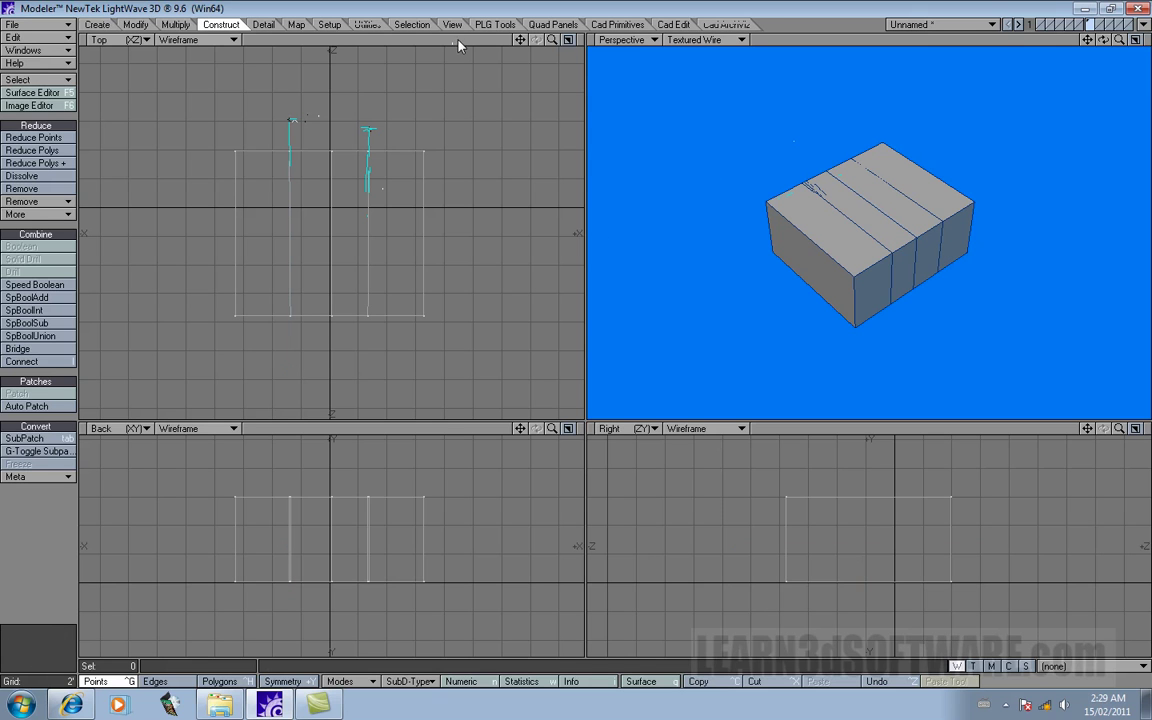
# - Knife one cut along the X axis across the middle of the box, crossing the three existing cuts
pyautogui.click(1135, 39)
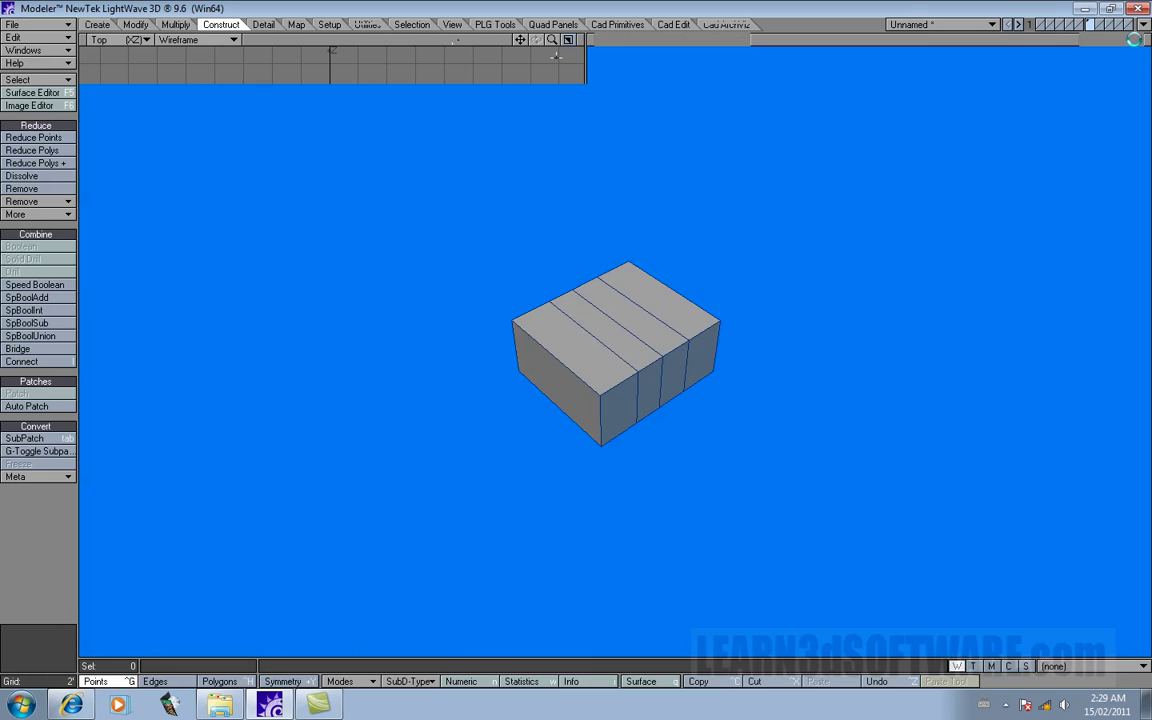
pyautogui.moveTo(1120, 41); pyautogui.dragTo(1121, 41)
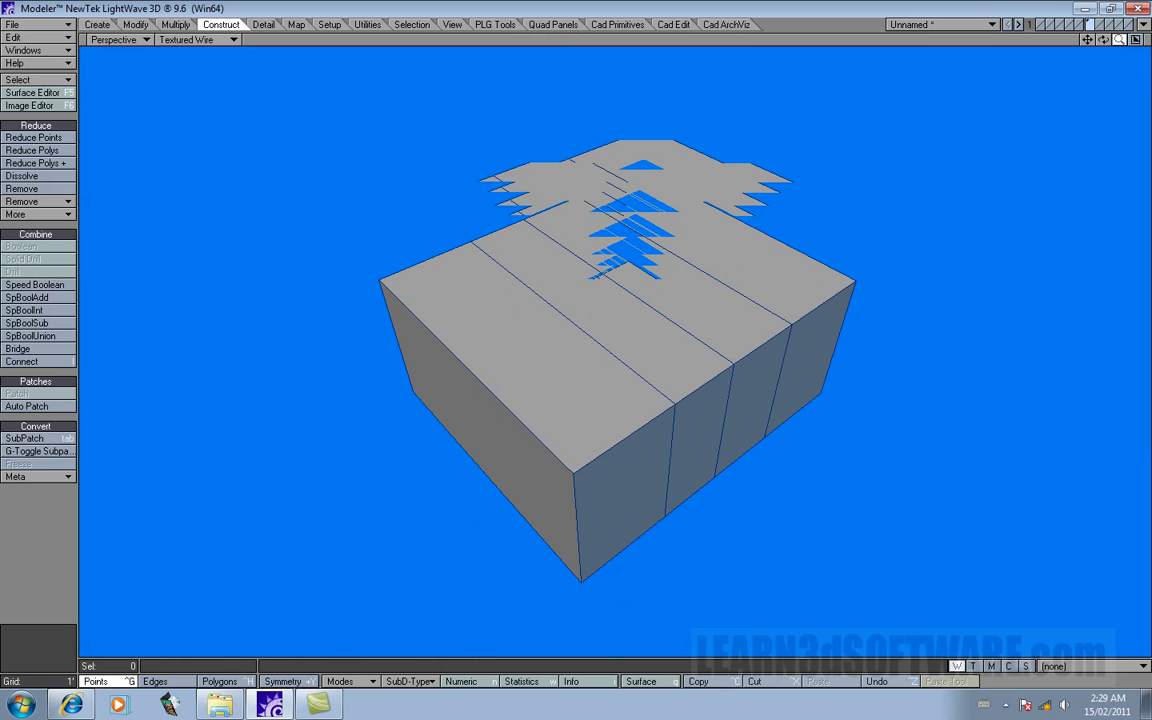
pyautogui.click(1135, 40)
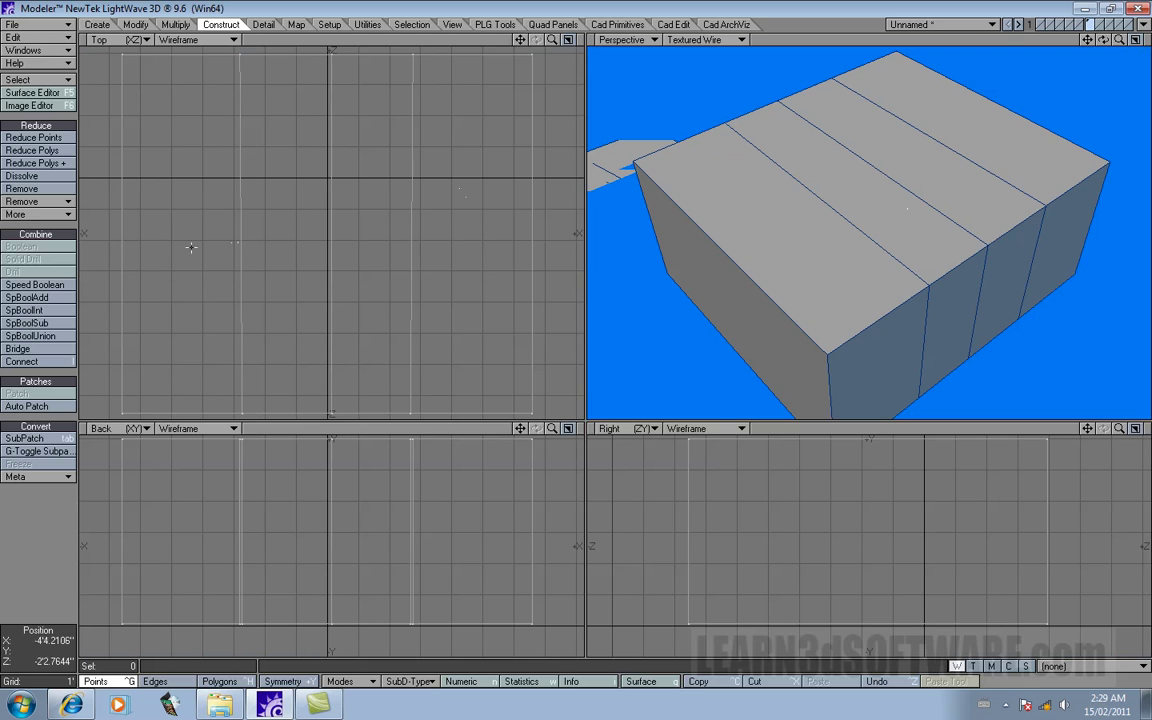
pyautogui.hotkey('shift', 'k')
pyautogui.moveTo(104, 238); pyautogui.dragTo(569, 237)
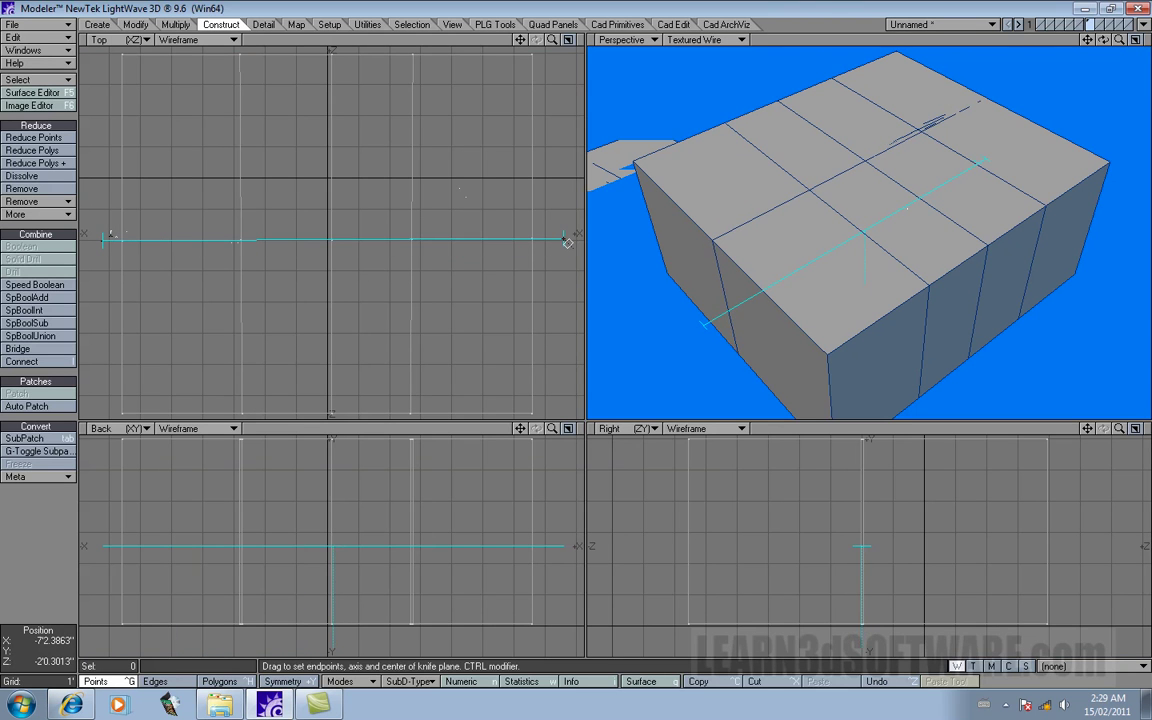
pyautogui.press('space')
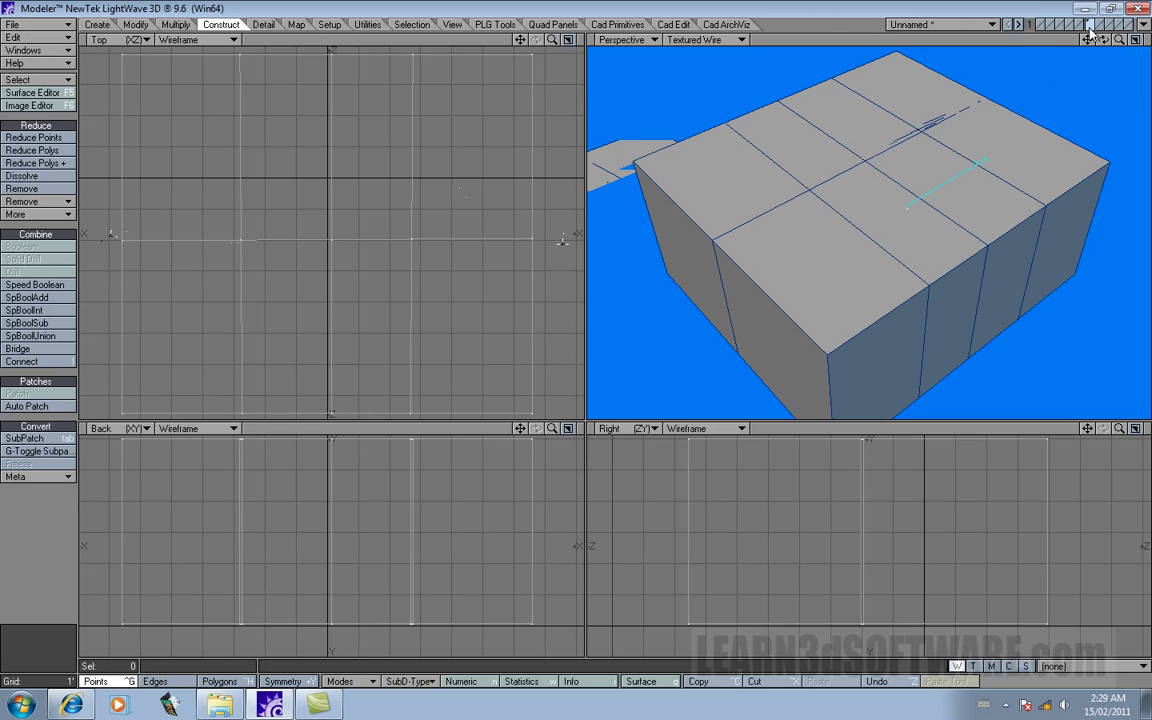
pyautogui.click(1135, 40)
pyautogui.moveTo(1103, 40); pyautogui.dragTo(365, 48)
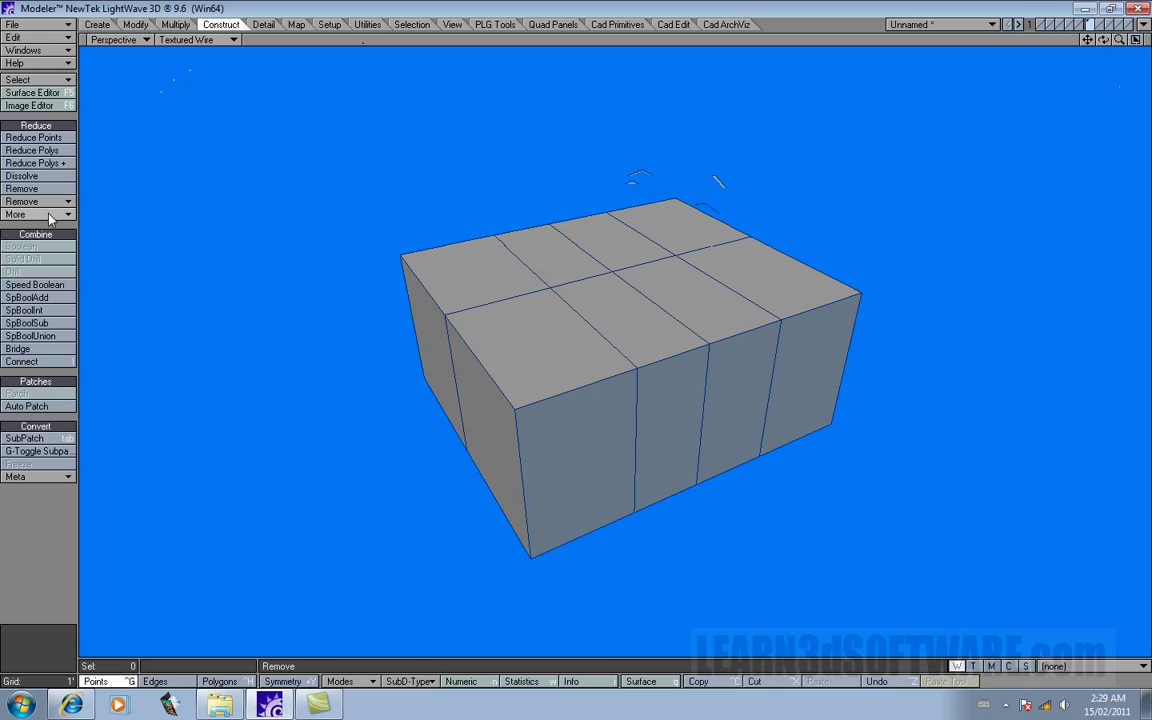
pyautogui.click(35, 201)
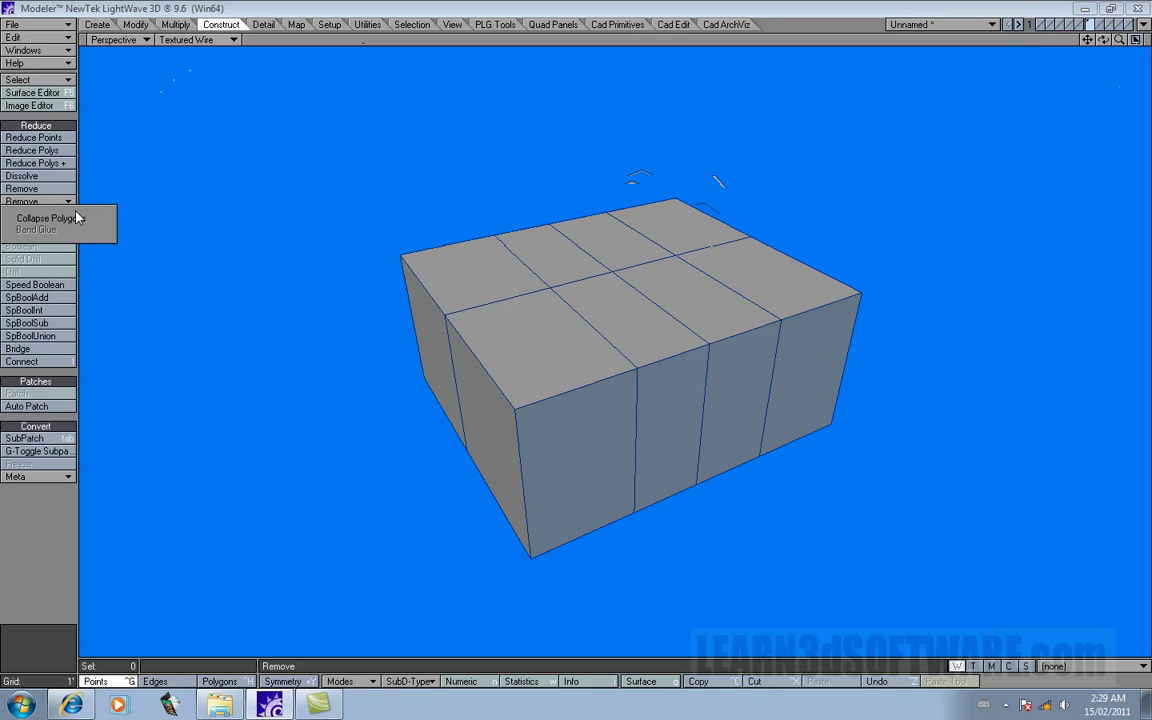
pyautogui.click(845, 251)
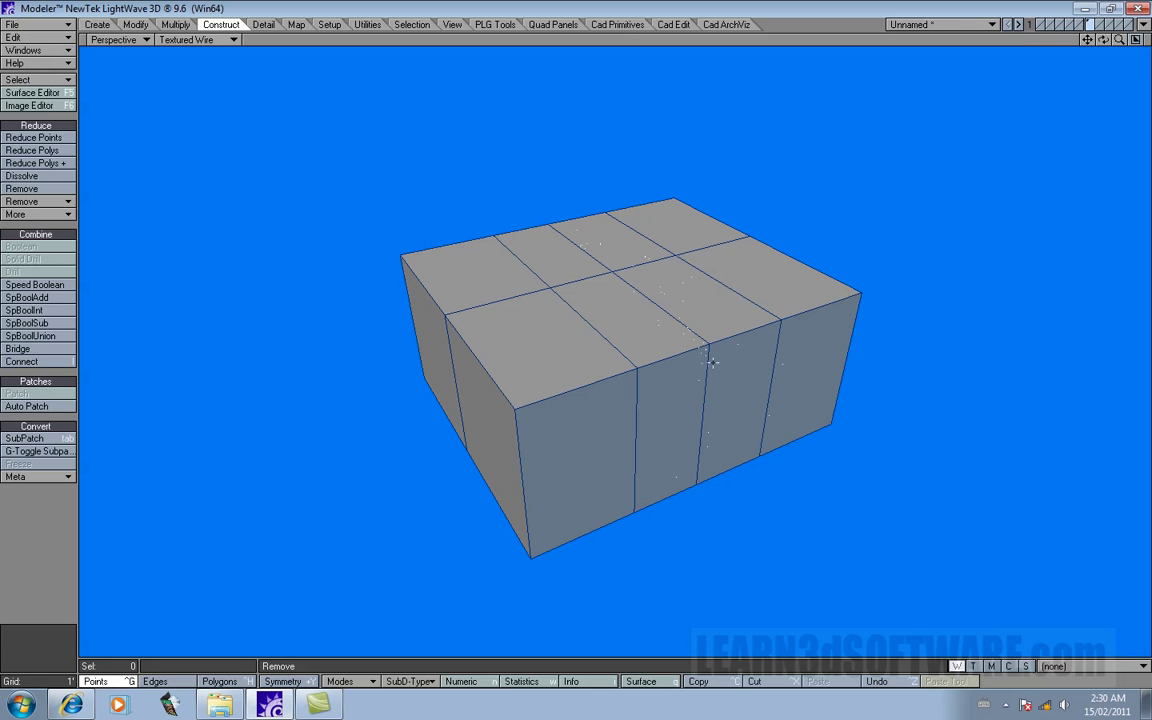
# - In polygon selection mode, select the two far middle polygons on the box's top and merge their bands with Band Glue
pyautogui.moveTo(1103, 40)
pyautogui.mouseDown()
pyautogui.moveTo(1060, 44)
pyautogui.moveTo(1090, 75)
pyautogui.moveTo(1102, 64)
pyautogui.mouseUp()
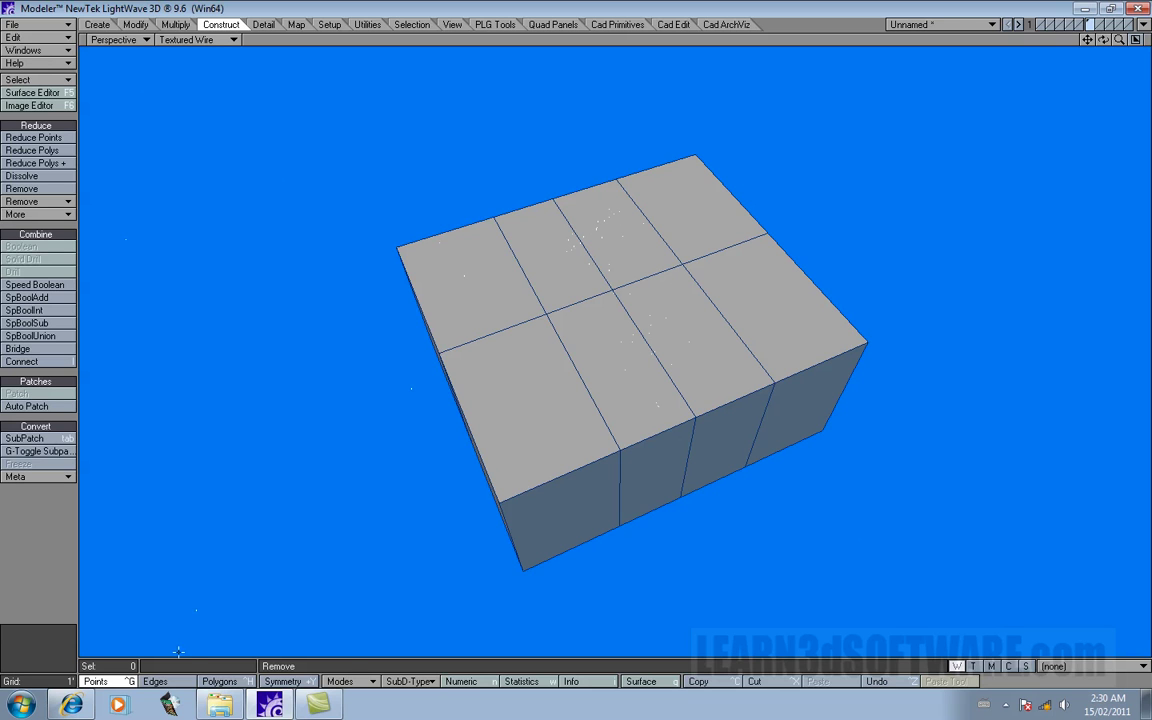
pyautogui.click(220, 681)
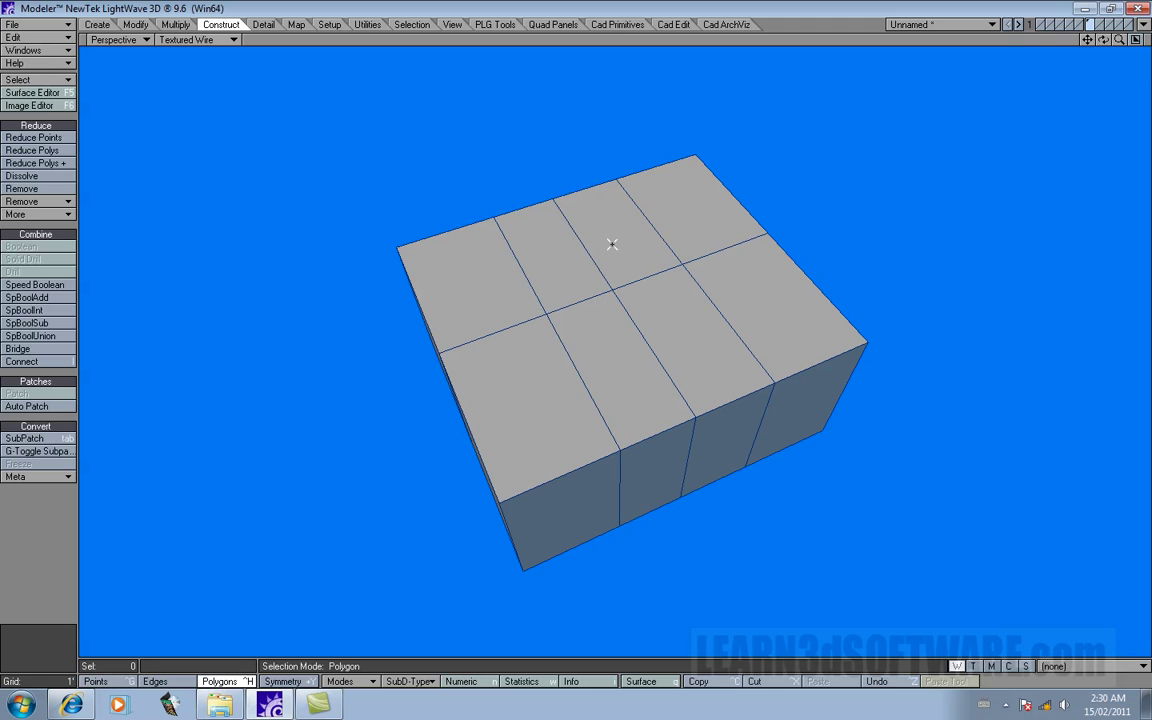
pyautogui.moveTo(613, 243); pyautogui.dragTo(583, 253)
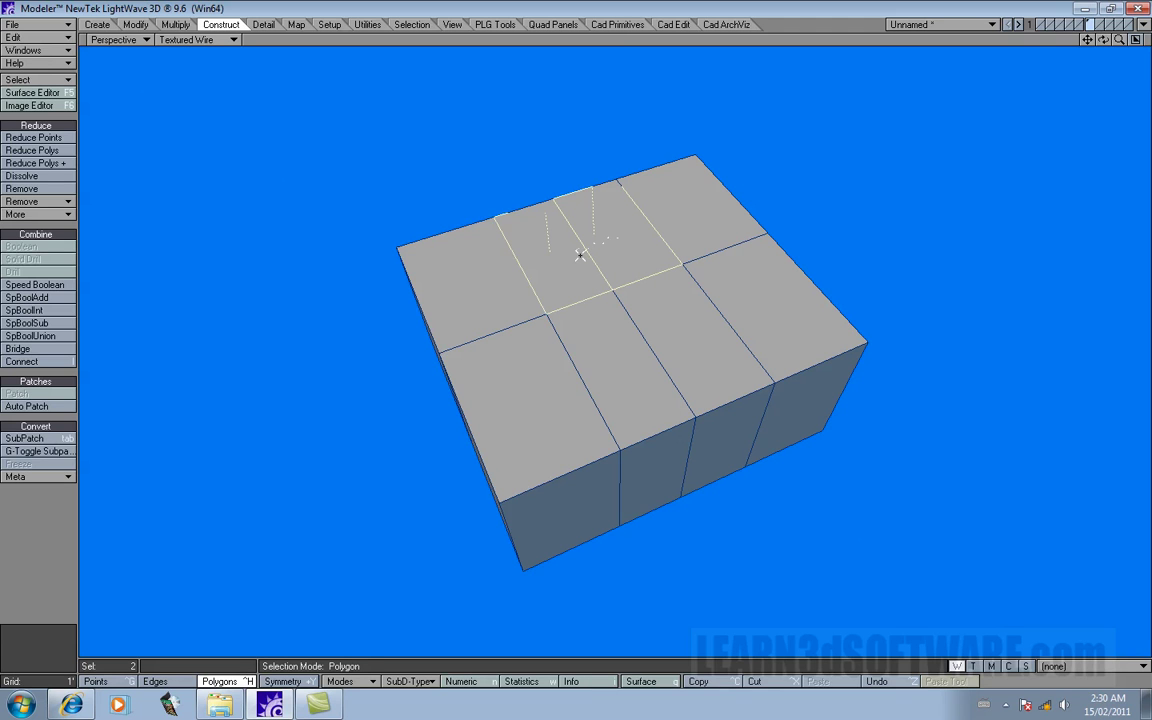
pyautogui.click(51, 199)
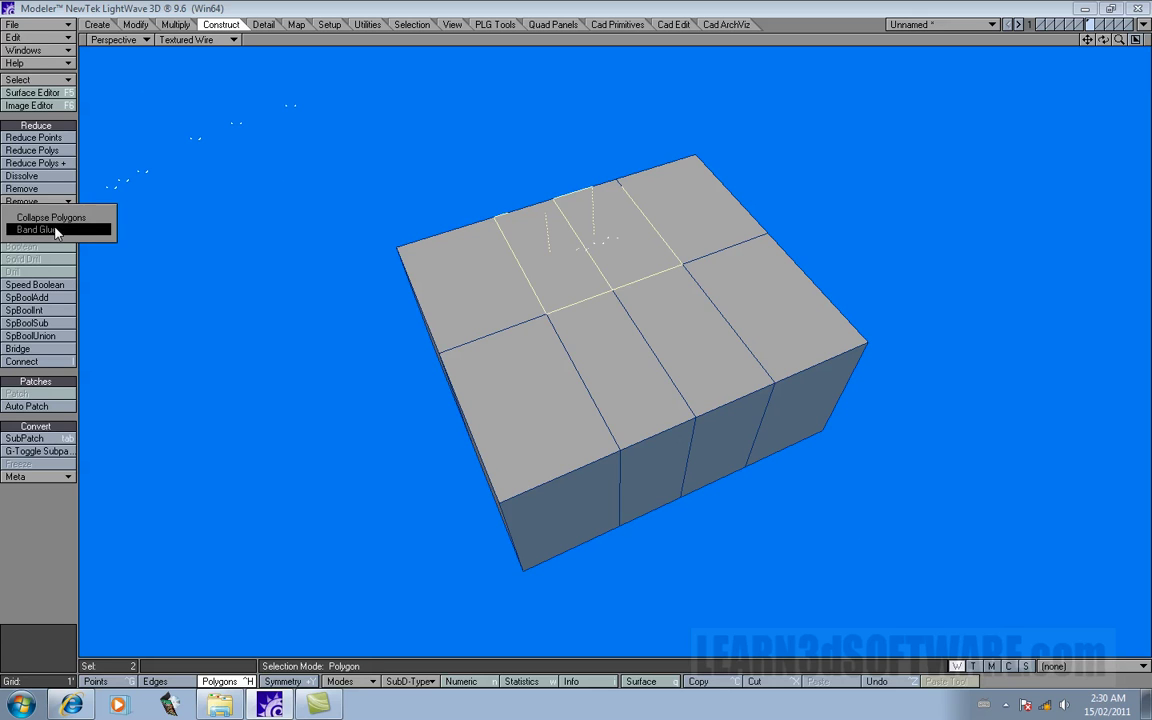
pyautogui.click(56, 230)
pyautogui.click(813, 50)
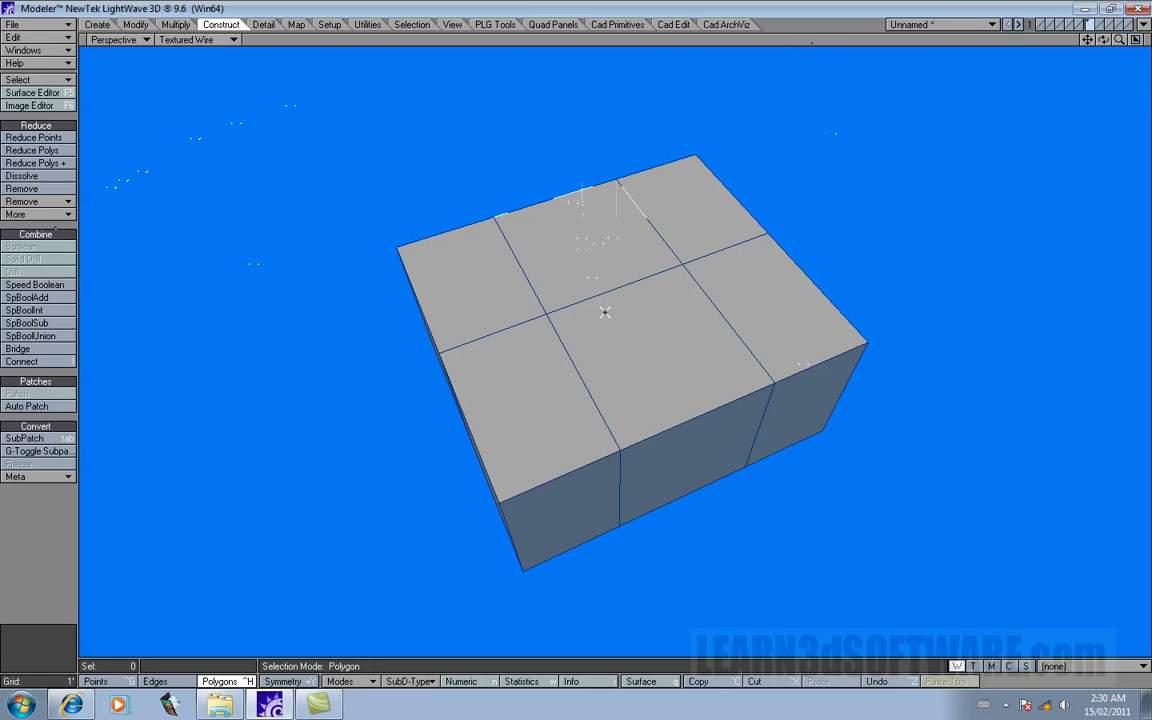
# - Undo the Band Glue operation and clear the polygon selection
pyautogui.moveTo(1104, 41)
pyautogui.mouseDown()
pyautogui.moveTo(1094, 5)
pyautogui.moveTo(1098, 36)
pyautogui.moveTo(1072, 42)
pyautogui.moveTo(1094, 22)
pyautogui.moveTo(1103, 40)
pyautogui.mouseUp()
pyautogui.hotkey('ctrl', 'z')
pyautogui.press('/')
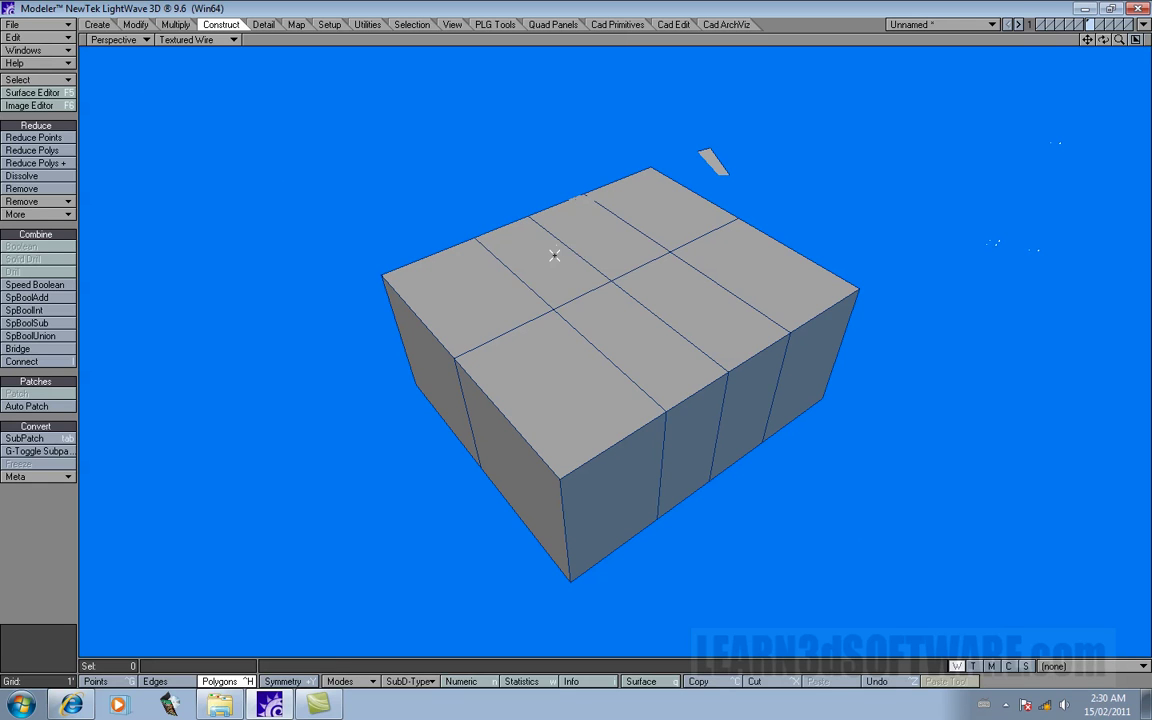
# - Reselect the two far middle polygons on the box's top, apply Band Glue again and drop the selection
pyautogui.moveTo(593, 229); pyautogui.dragTo(563, 248)
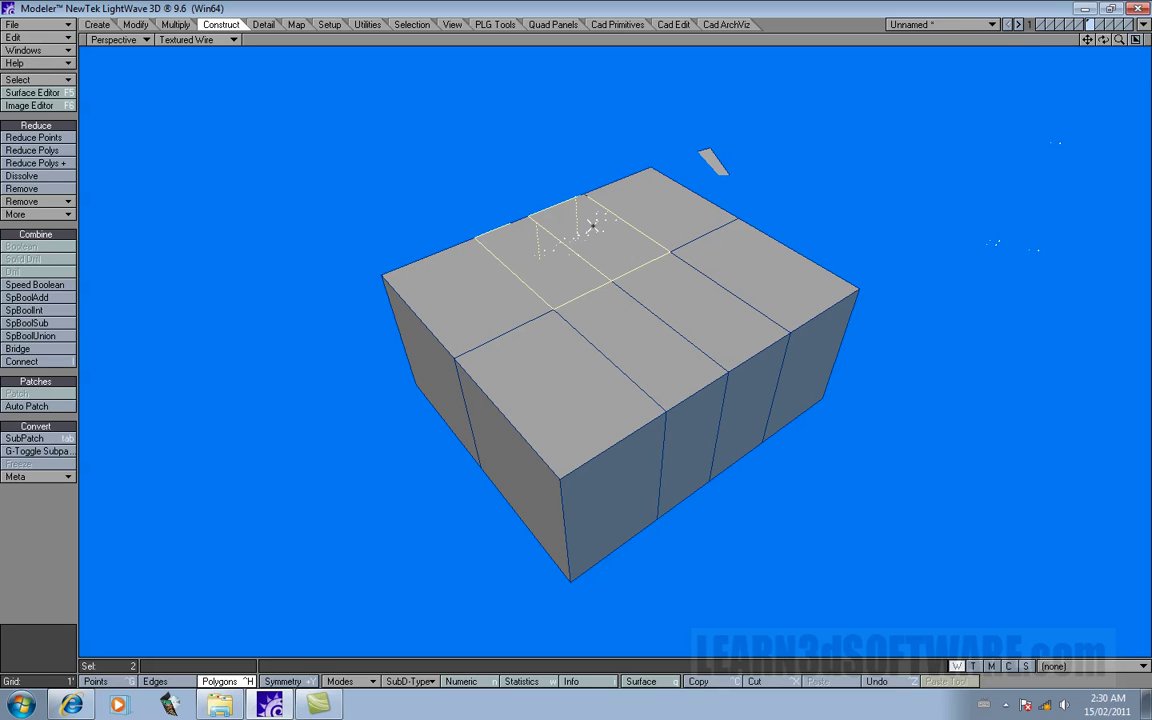
pyautogui.click(30, 201)
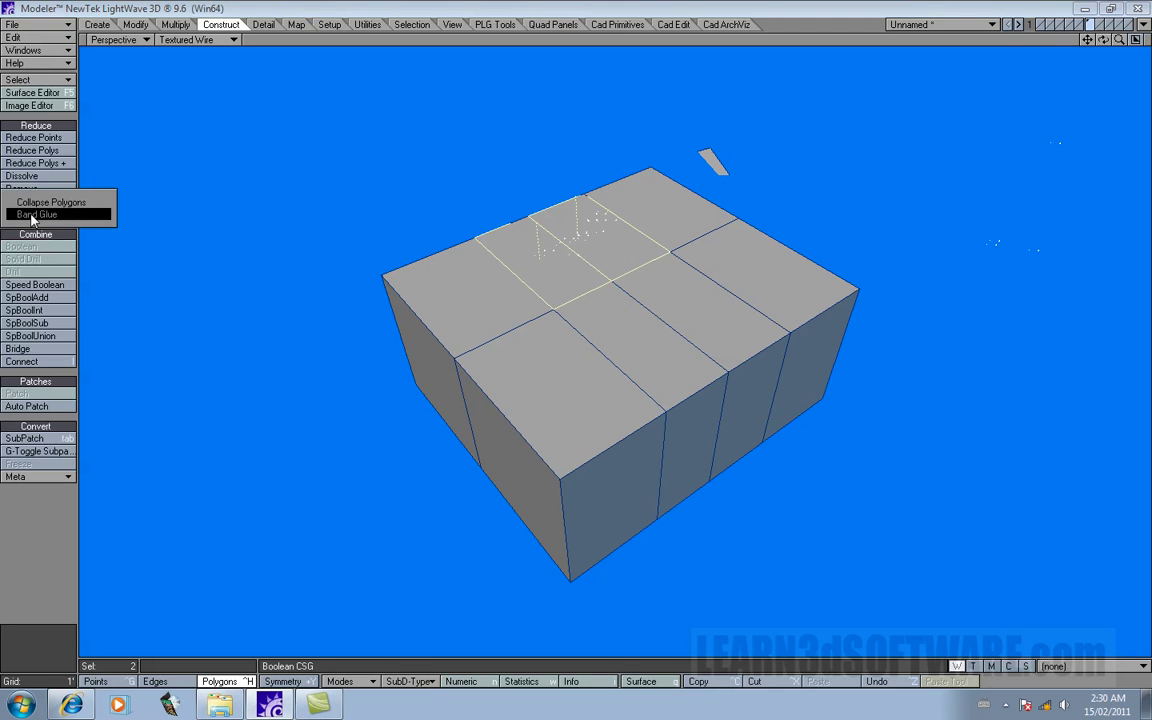
pyautogui.click(32, 215)
pyautogui.click(875, 49)
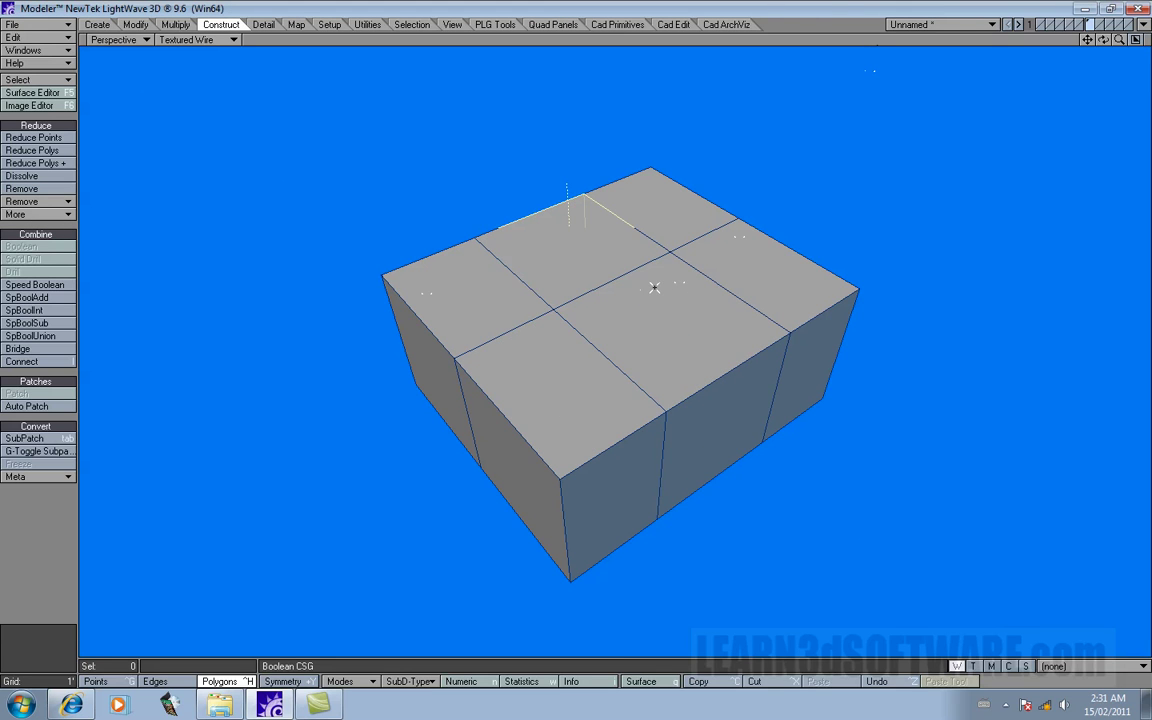
# - Cut all the geometry from the layer, then undo both the cut and the preceding Band Glue
pyautogui.press('x')
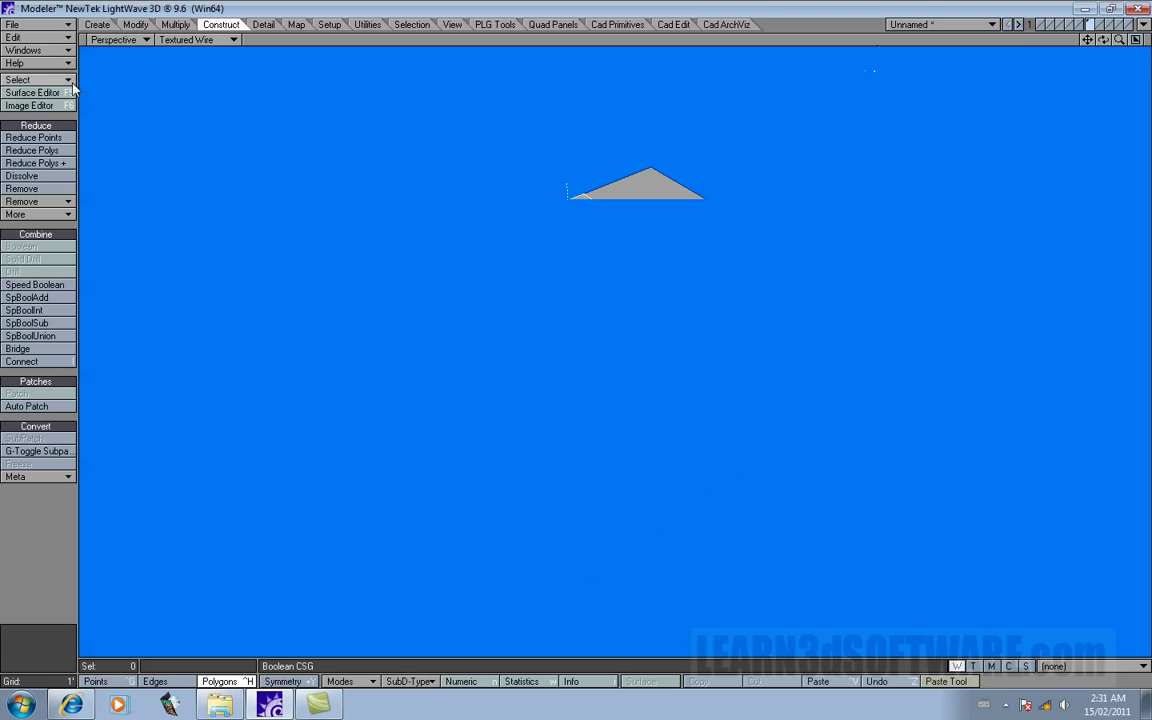
pyautogui.click(45, 37)
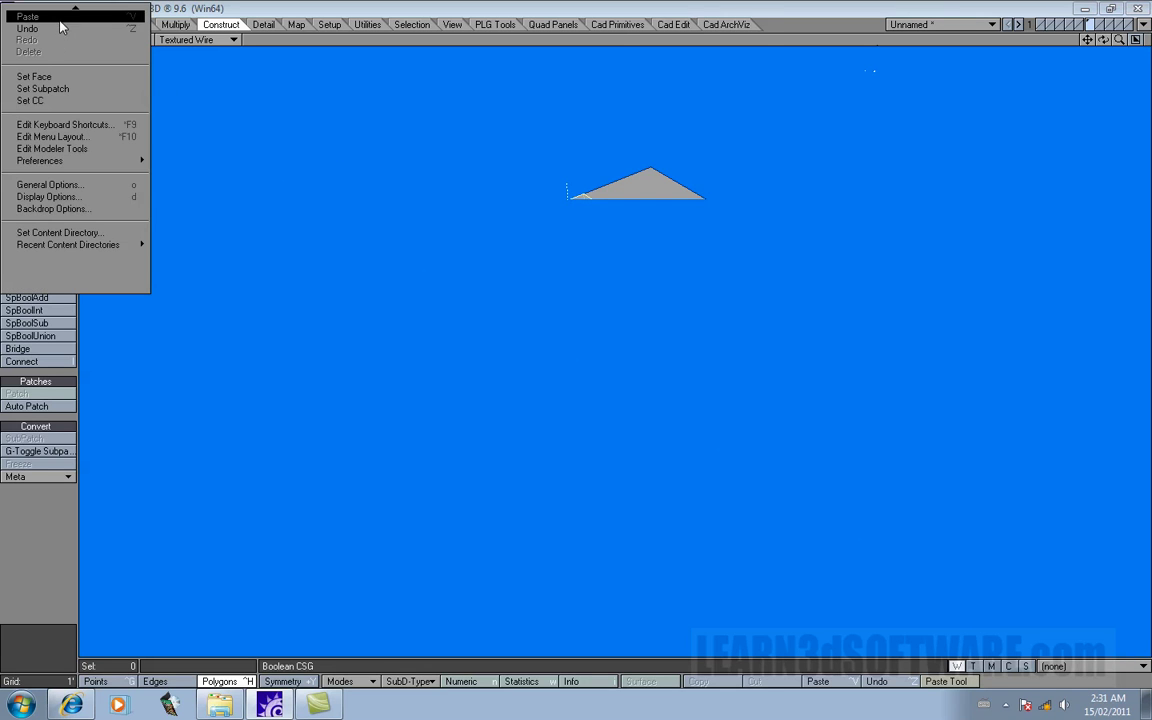
pyautogui.moveTo(75, 8)
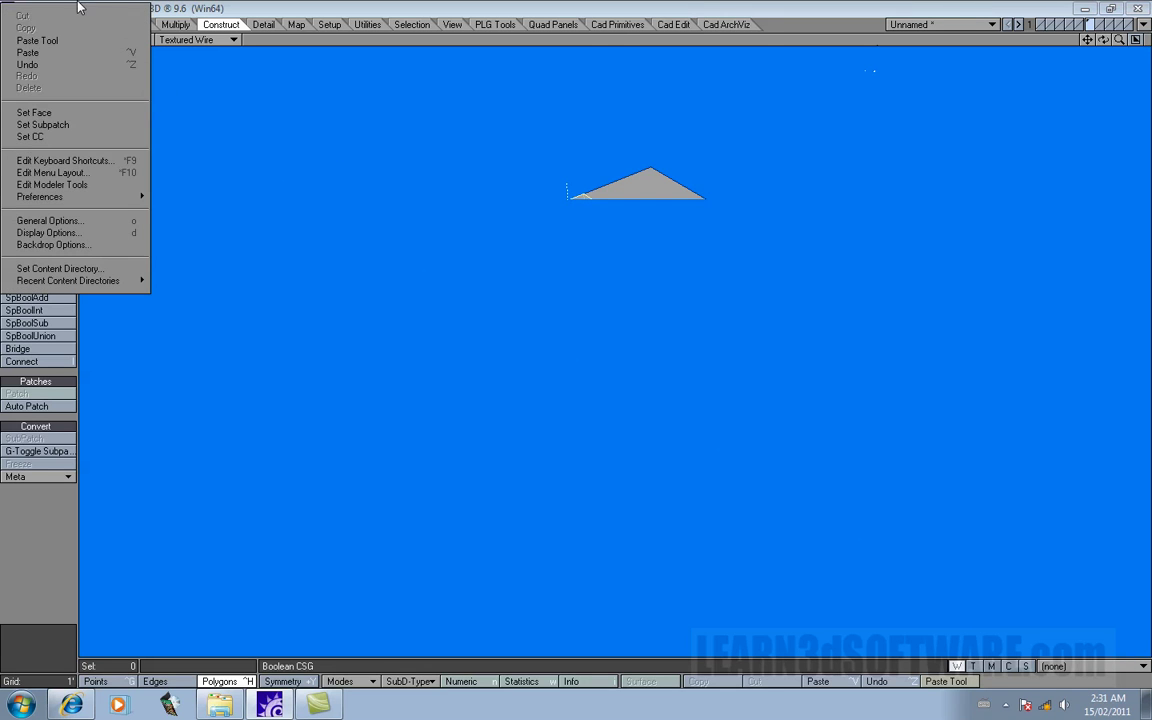
pyautogui.click(60, 65)
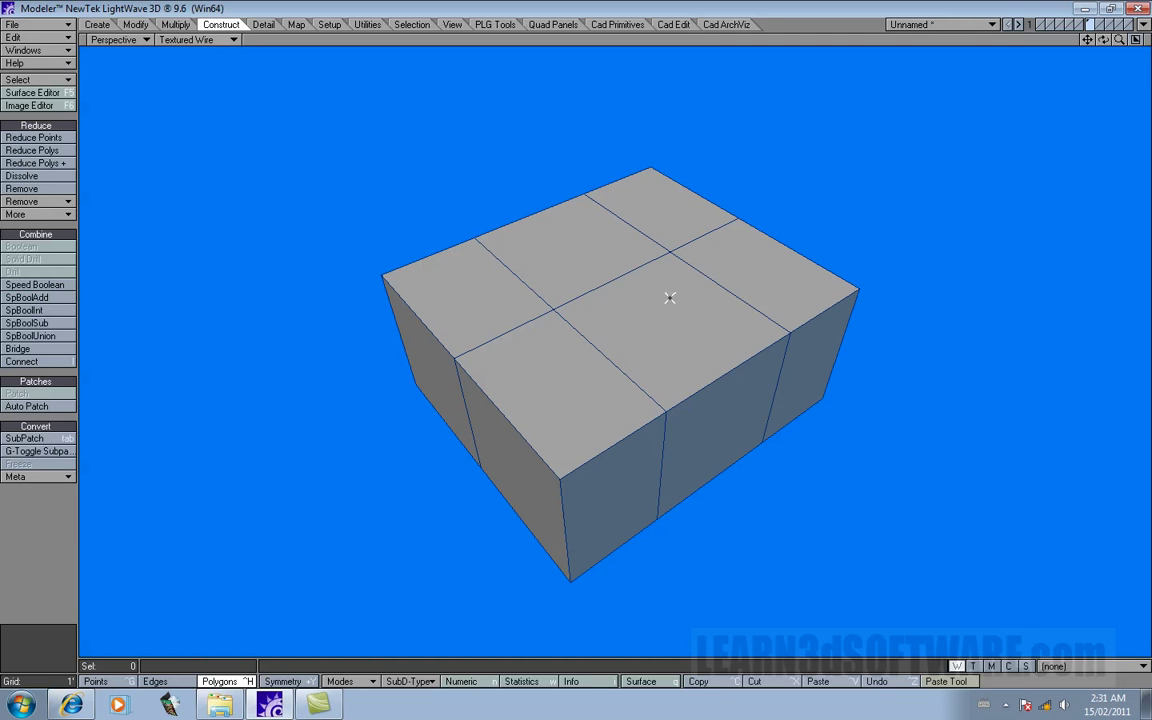
pyautogui.hotkey('ctrl', 'z')
# - Try Band Glue starting from the two near middle polygons on the box's top, then undo it
pyautogui.moveTo(603, 268); pyautogui.dragTo(559, 257)
pyautogui.moveTo(685, 296); pyautogui.dragTo(651, 321)
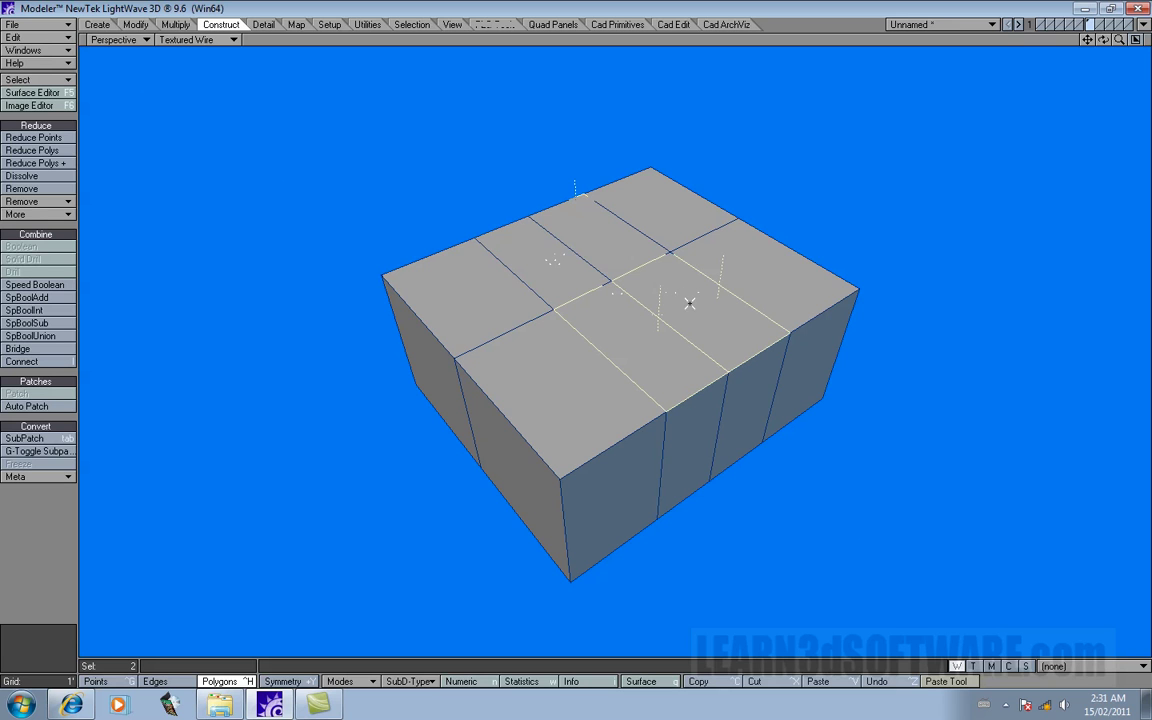
pyautogui.click(52, 201)
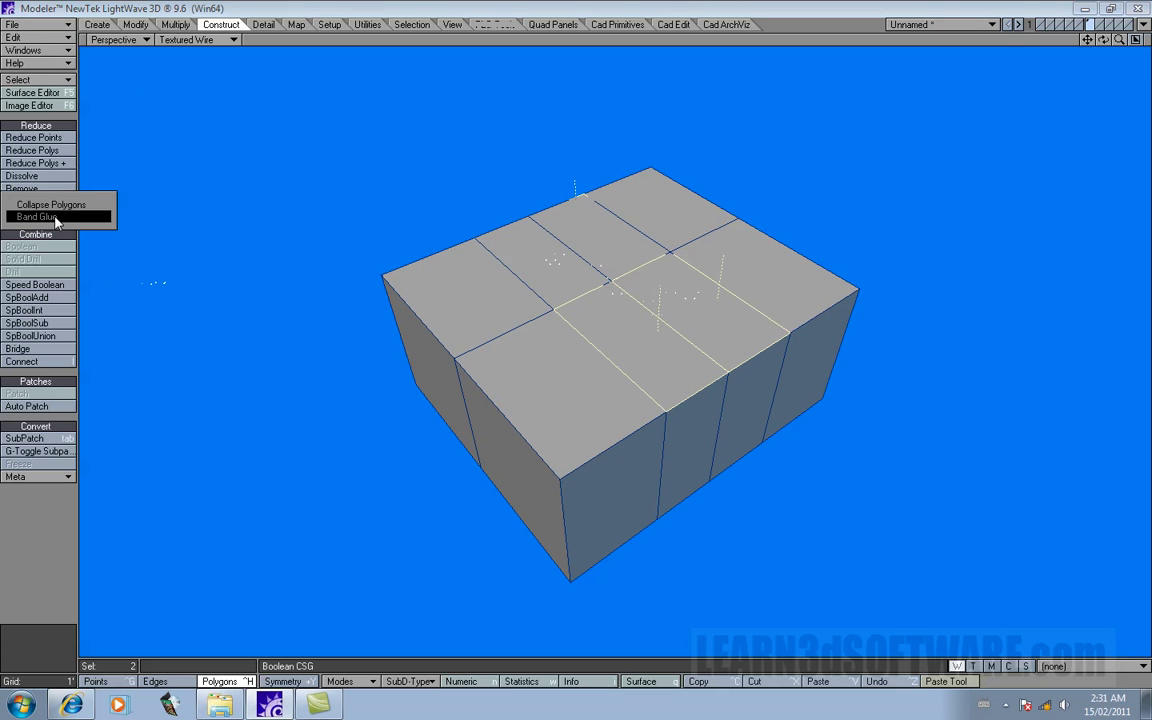
pyautogui.click(40, 216)
pyautogui.click(899, 38)
pyautogui.hotkey('ctrl', 'z')
# - Select the two middle polygons on the box's near side, merge their bands with Band Glue and clear the selection
pyautogui.moveTo(686, 357)
pyautogui.mouseDown()
pyautogui.moveTo(710, 319)
pyautogui.moveTo(738, 318)
pyautogui.mouseUp()
pyautogui.moveTo(753, 391); pyautogui.dragTo(718, 408)
pyautogui.moveTo(1103, 40); pyautogui.dragTo(1100, 36)
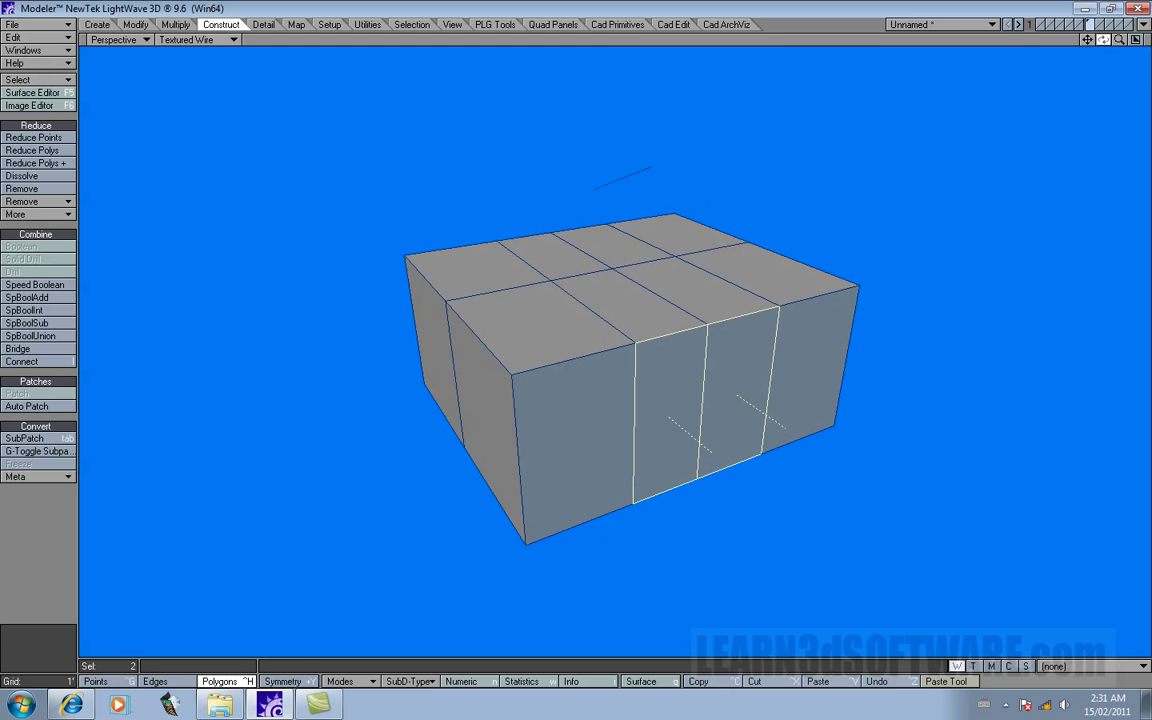
pyautogui.click(61, 216)
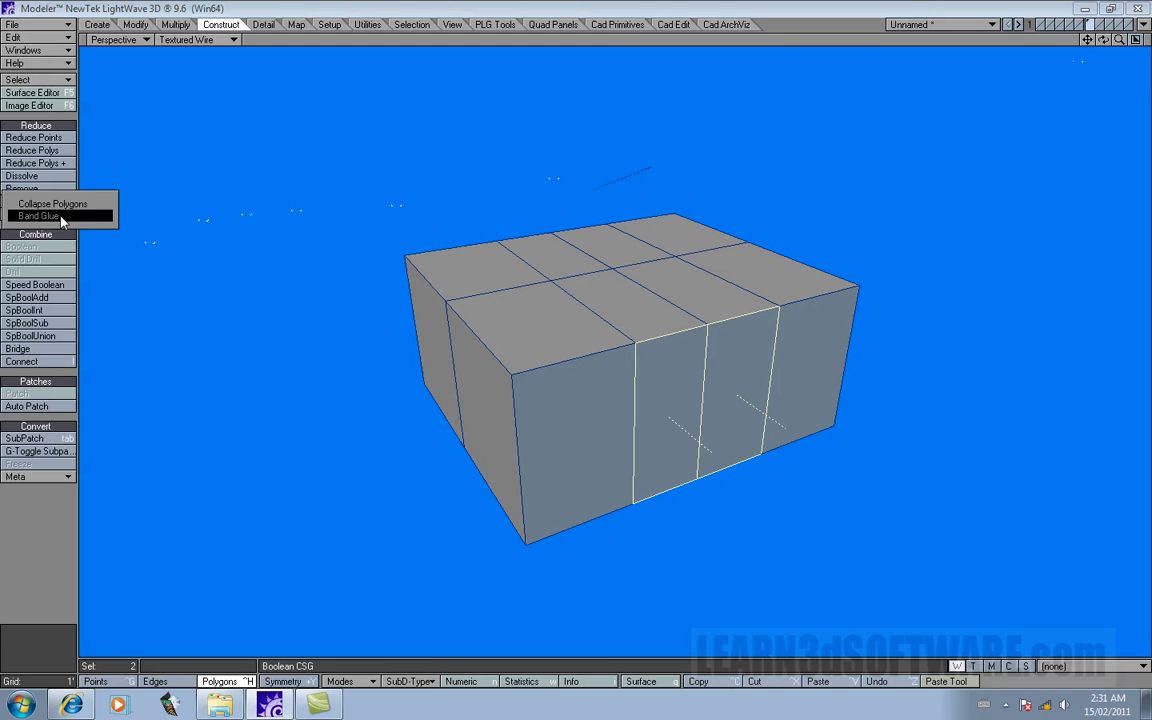
pyautogui.click(40, 216)
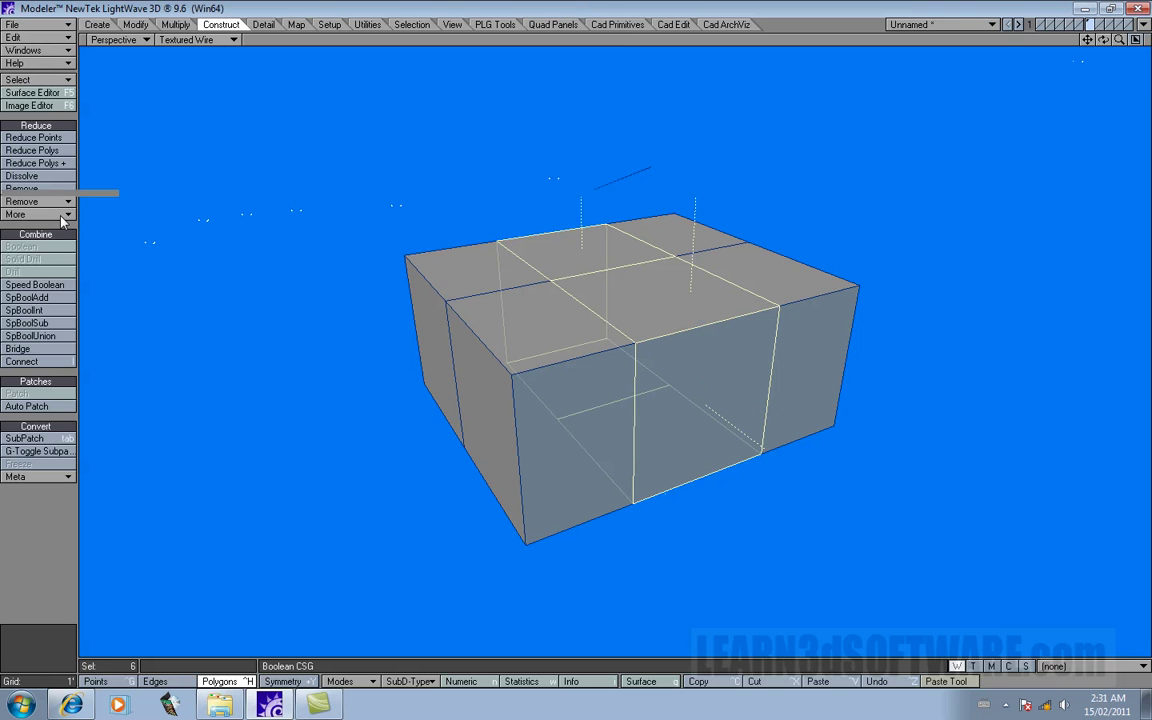
pyautogui.moveTo(685, 316); pyautogui.dragTo(574, 218)
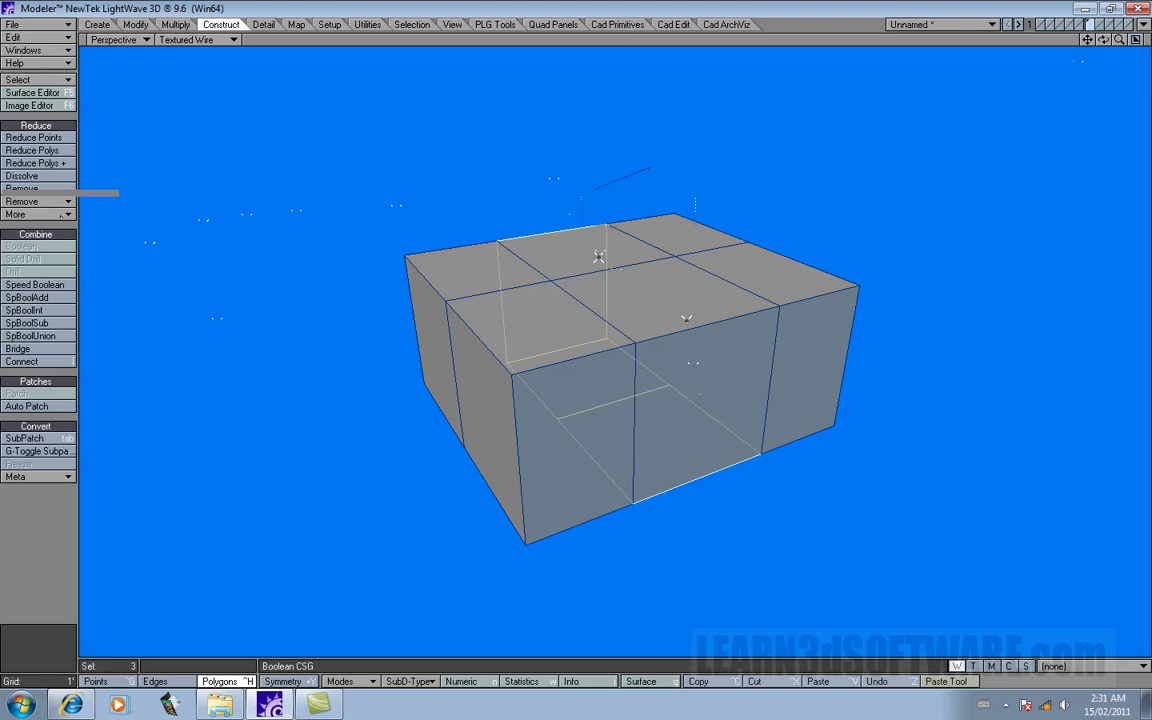
pyautogui.click(874, 41)
pyautogui.moveTo(1103, 40); pyautogui.dragTo(1125, 69)
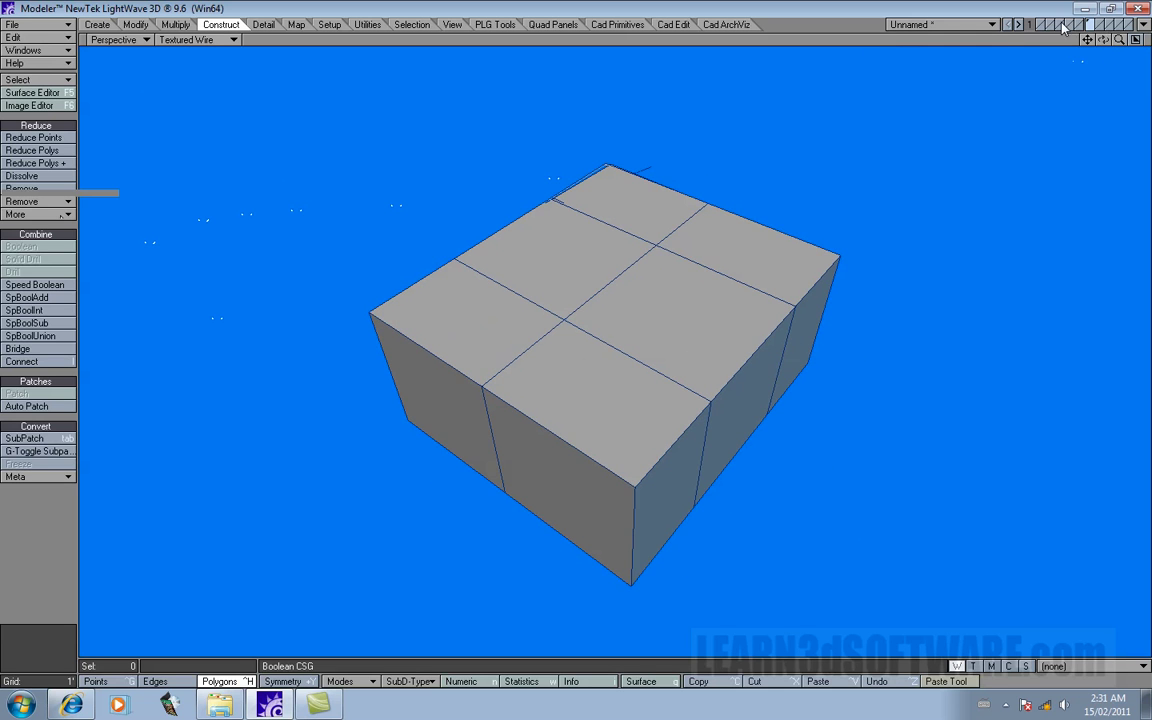
# - Switch to the empty third layer in the four-viewport layout and bring up the Modify tools
pyautogui.click(1061, 23)
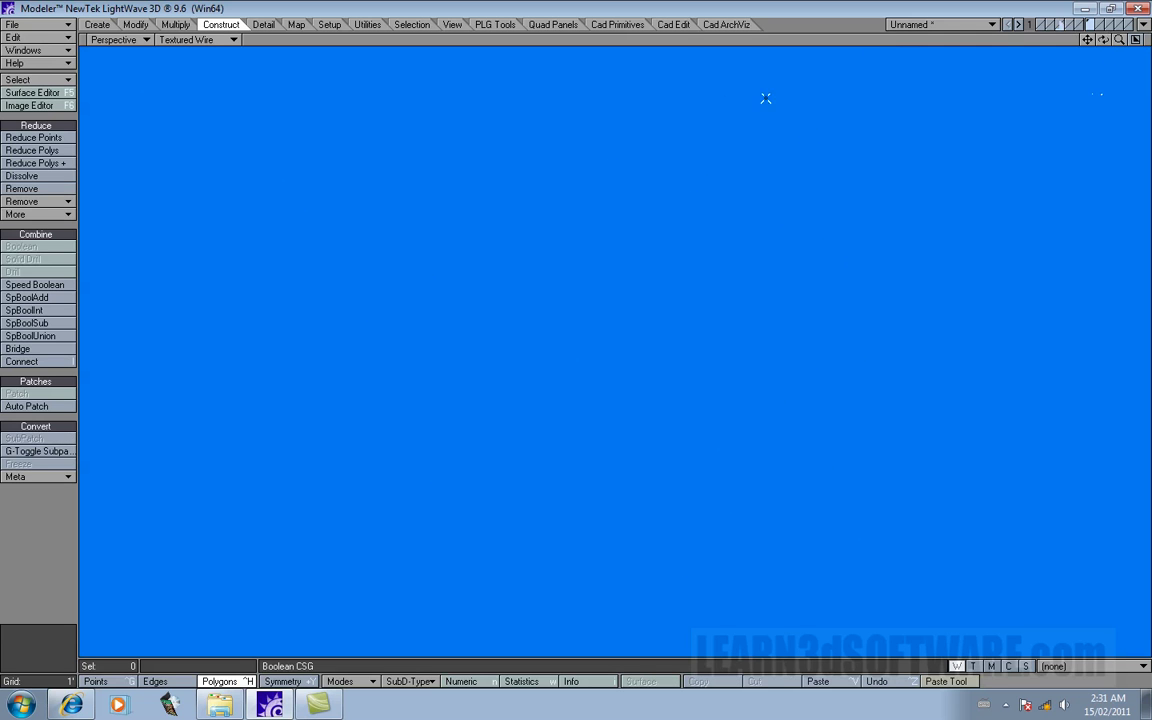
pyautogui.click(1137, 41)
pyautogui.click(135, 24)
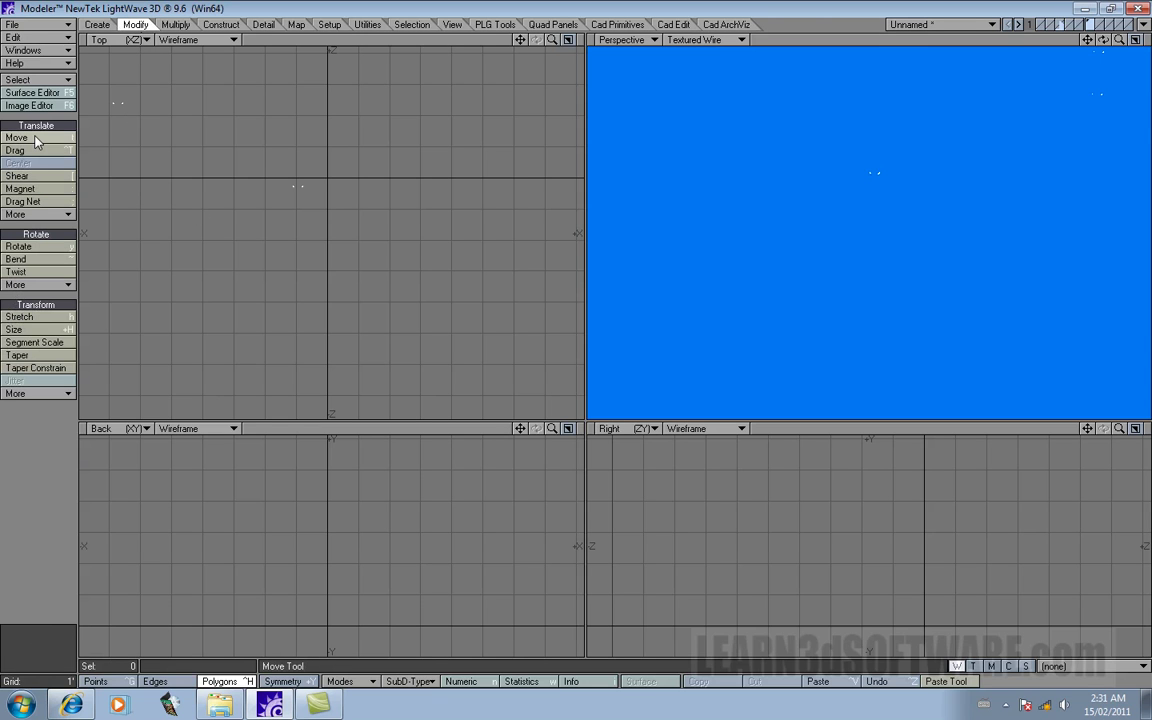
# - Create a Y-axis disc about 1'6.8" in radius beside the origin and extend it upward into a cylinder about 10'11" tall
pyautogui.click(97, 24)
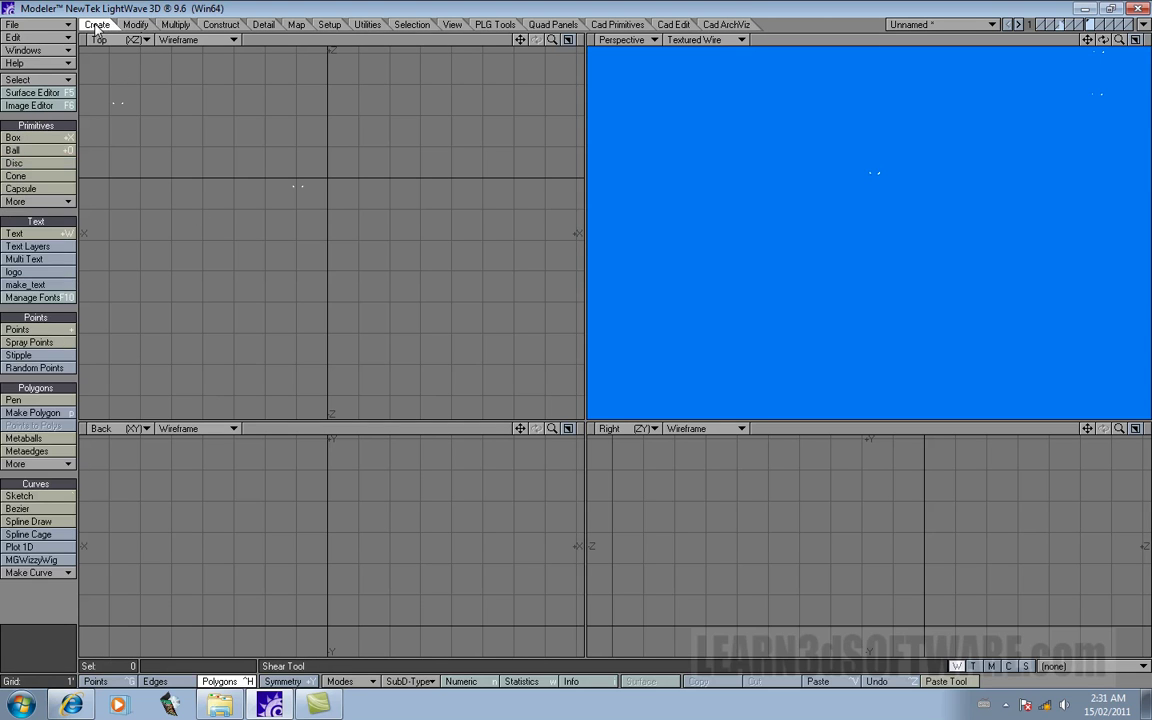
pyautogui.click(20, 163)
pyautogui.moveTo(278, 99); pyautogui.dragTo(352, 193)
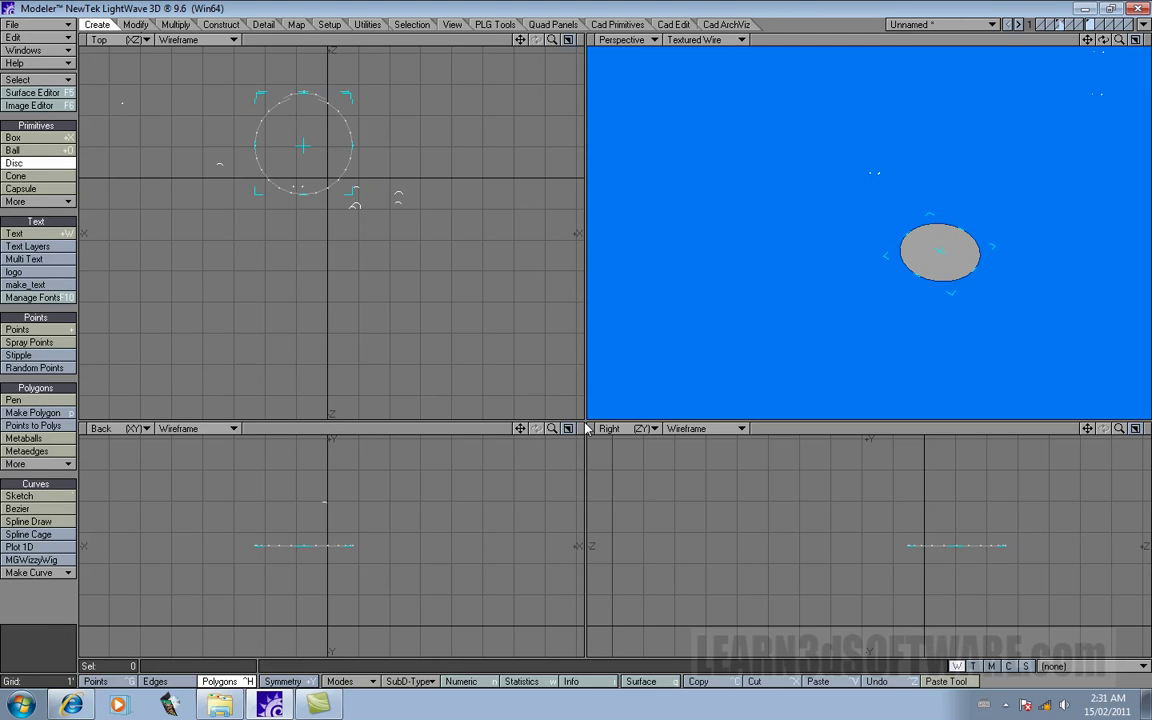
pyautogui.moveTo(587, 429); pyautogui.dragTo(829, 77)
pyautogui.moveTo(446, 369); pyautogui.dragTo(440, 136)
pyautogui.moveTo(427, 375); pyautogui.dragTo(423, 449)
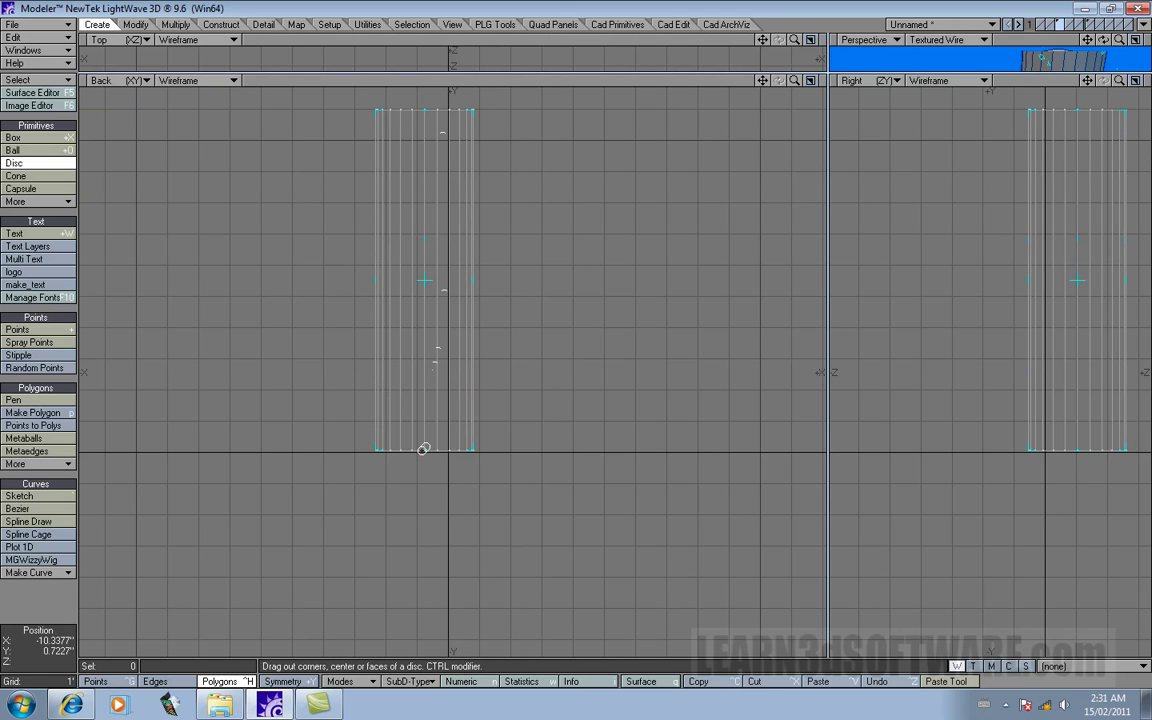
# - Keep the cylinder at 24 sides and divide its height into 11 segments
pyautogui.press('Right')
pyautogui.press('Left')
pyautogui.press('Up')
pyautogui.press('Up')
pyautogui.press('Up')
pyautogui.press('Up')
pyautogui.press('Up')
pyautogui.press('Up')
pyautogui.press('Up')
pyautogui.press('Up')
pyautogui.press('Up')
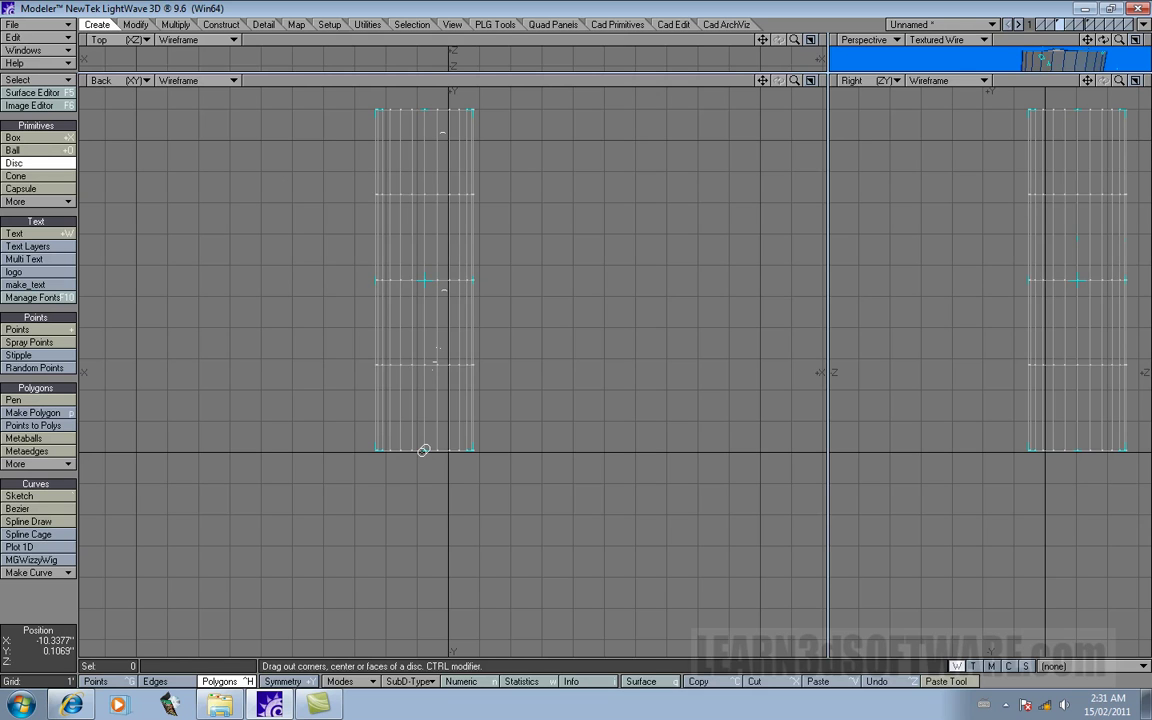
pyautogui.press('Up')
pyautogui.press('Up')
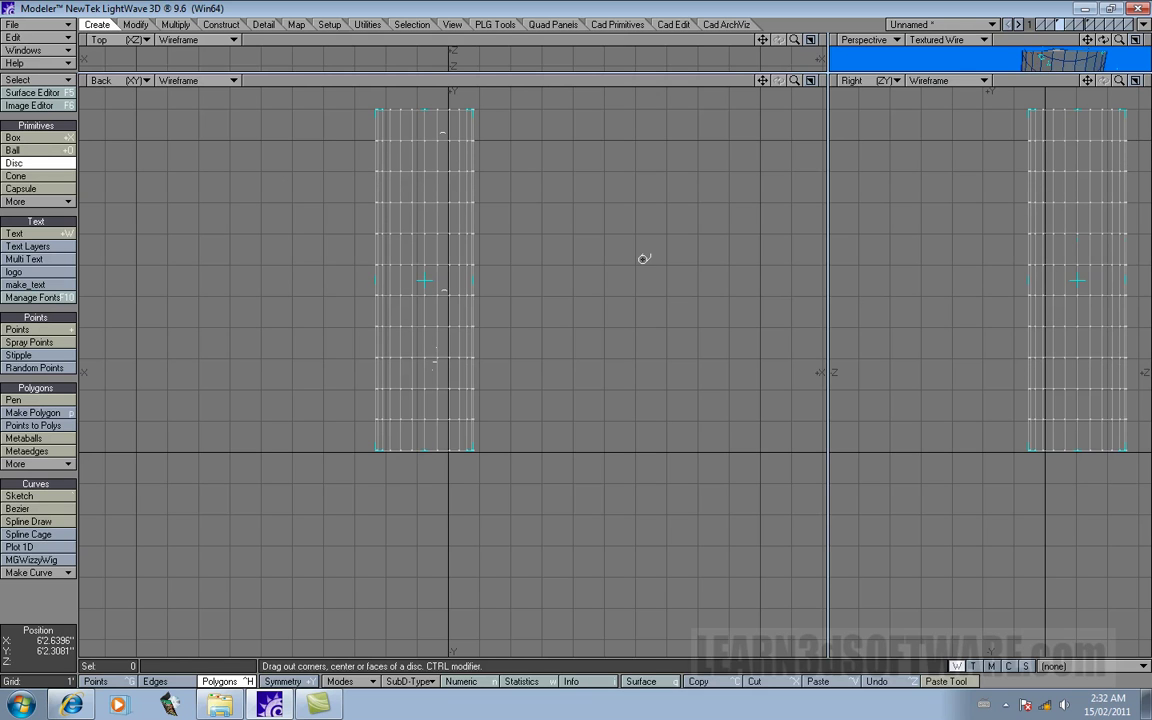
# - Check the Disc tool's numeric settings, close them and finish the cylinder
pyautogui.hotkey('ctrl', 'z')
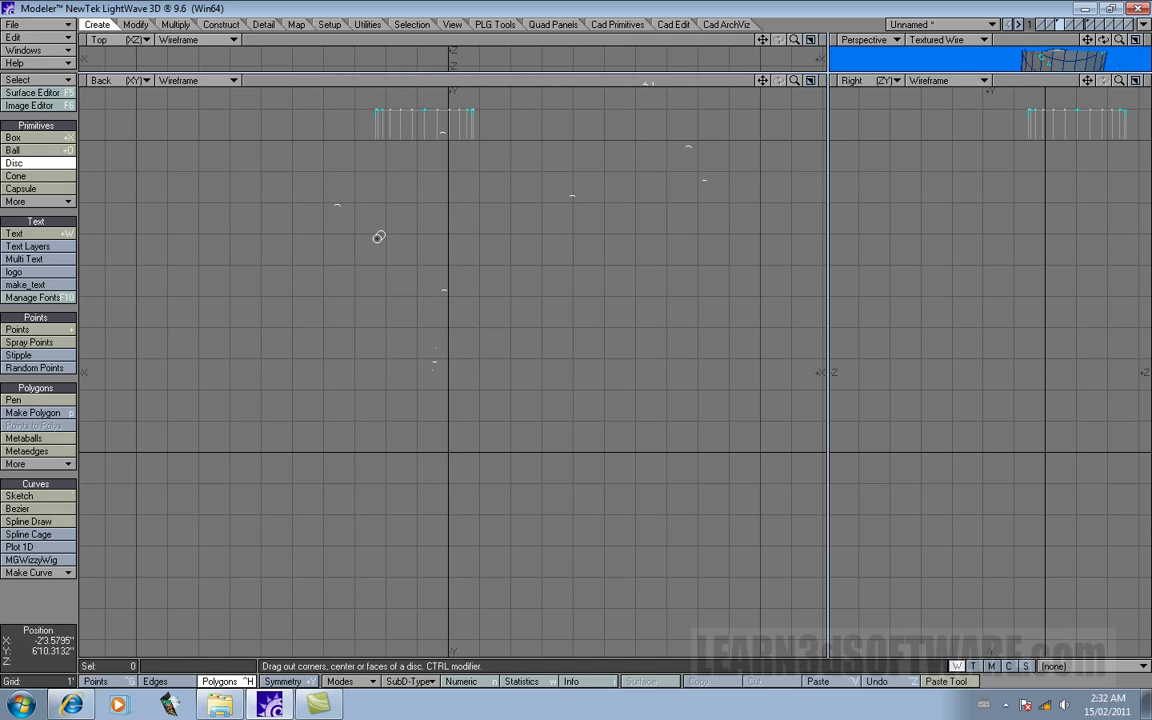
pyautogui.hotkey('ctrl', 'z')
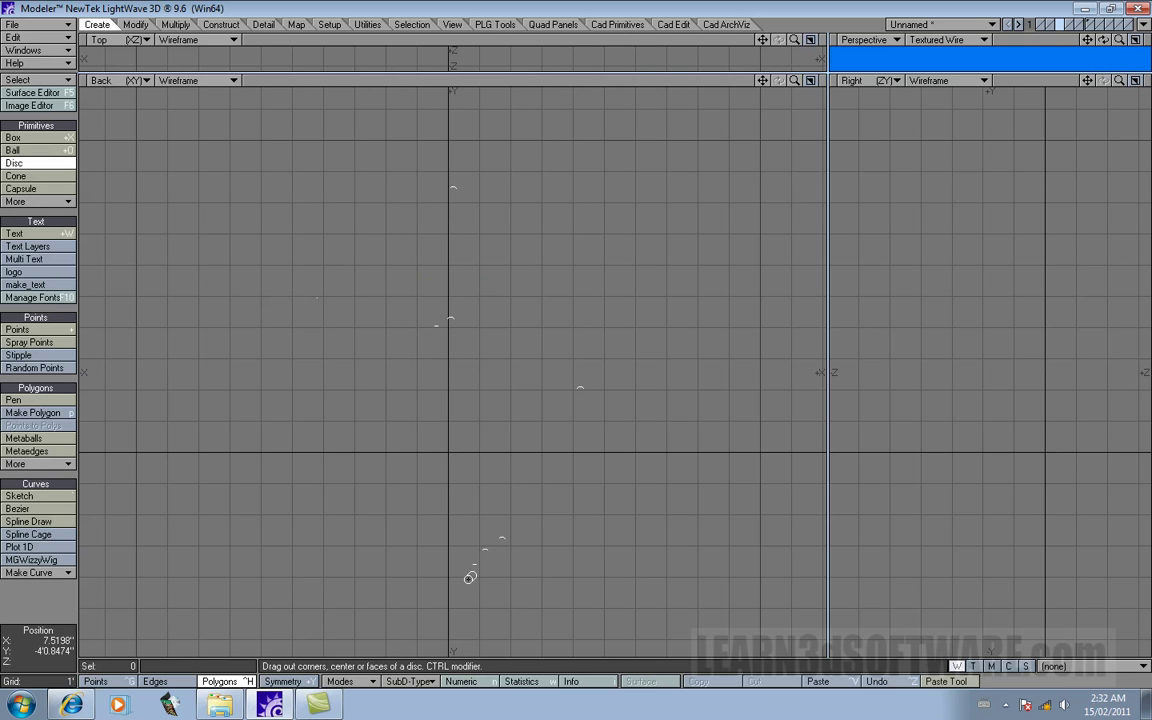
pyautogui.press('n')
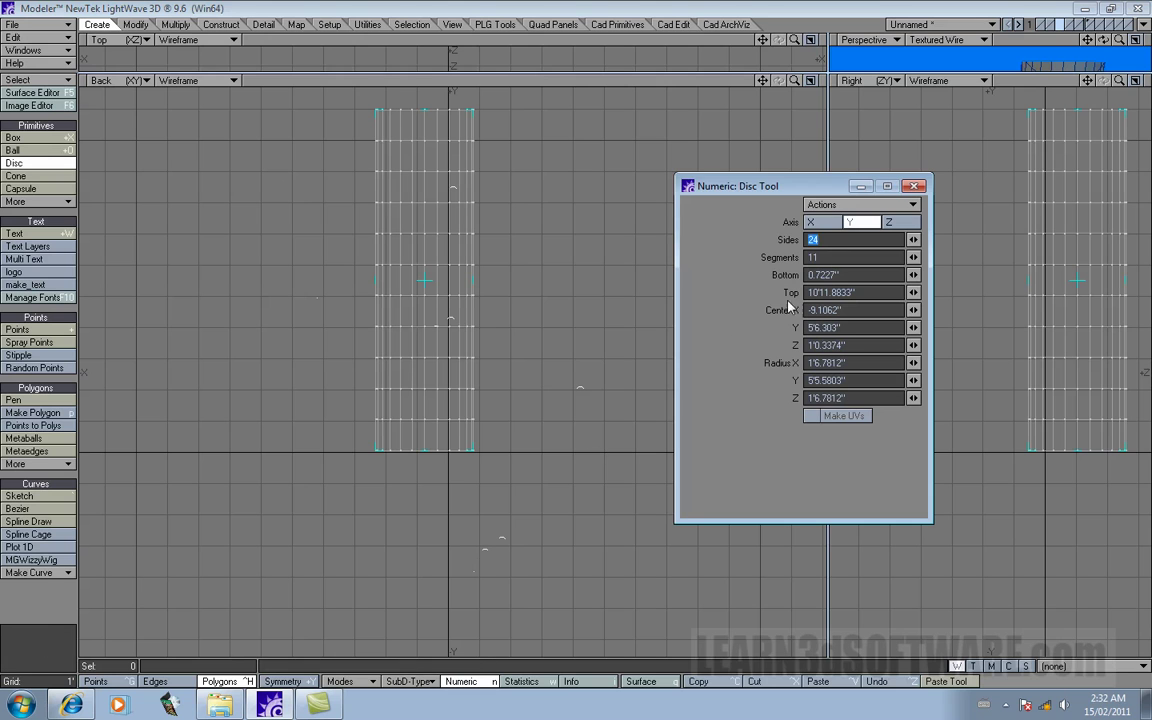
pyautogui.click(915, 183)
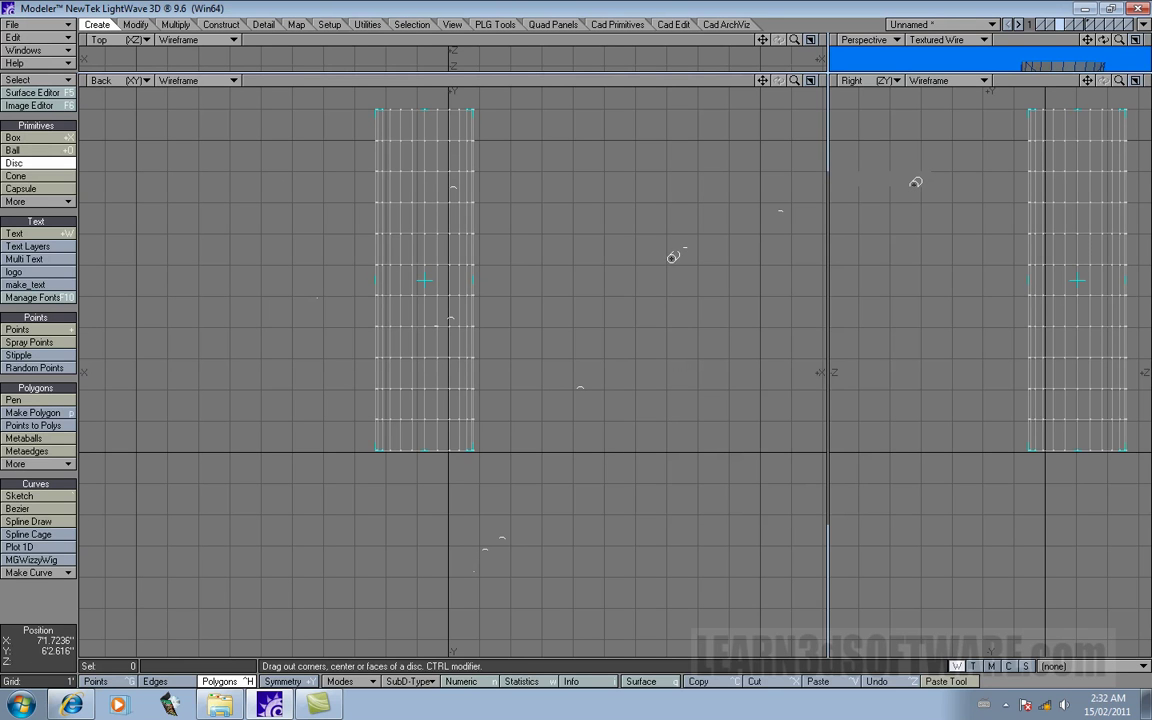
pyautogui.press('space')
# - Rearrange the viewports and maximize the Perspective view with the cylinder framed in it
pyautogui.moveTo(830, 85); pyautogui.dragTo(589, 545)
pyautogui.moveTo(1103, 39); pyautogui.dragTo(1030, 42)
pyautogui.moveTo(1103, 40); pyautogui.dragTo(1125, 100)
pyautogui.moveTo(1089, 44); pyautogui.dragTo(1065, 101)
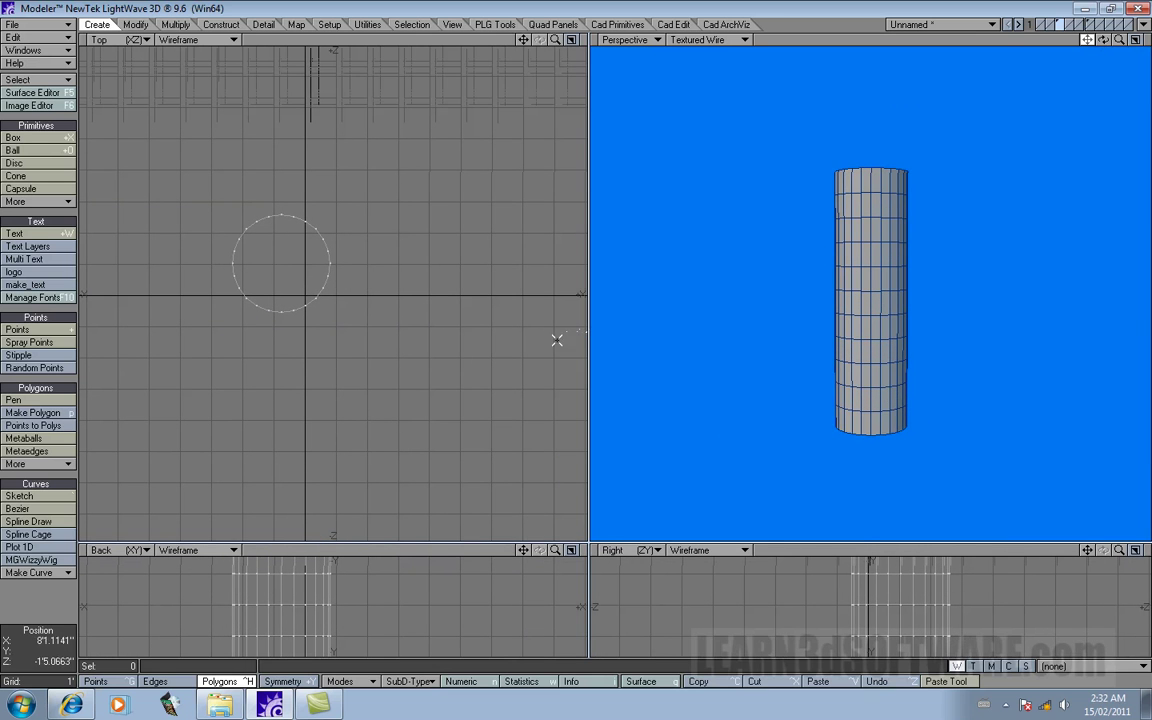
pyautogui.click(1136, 41)
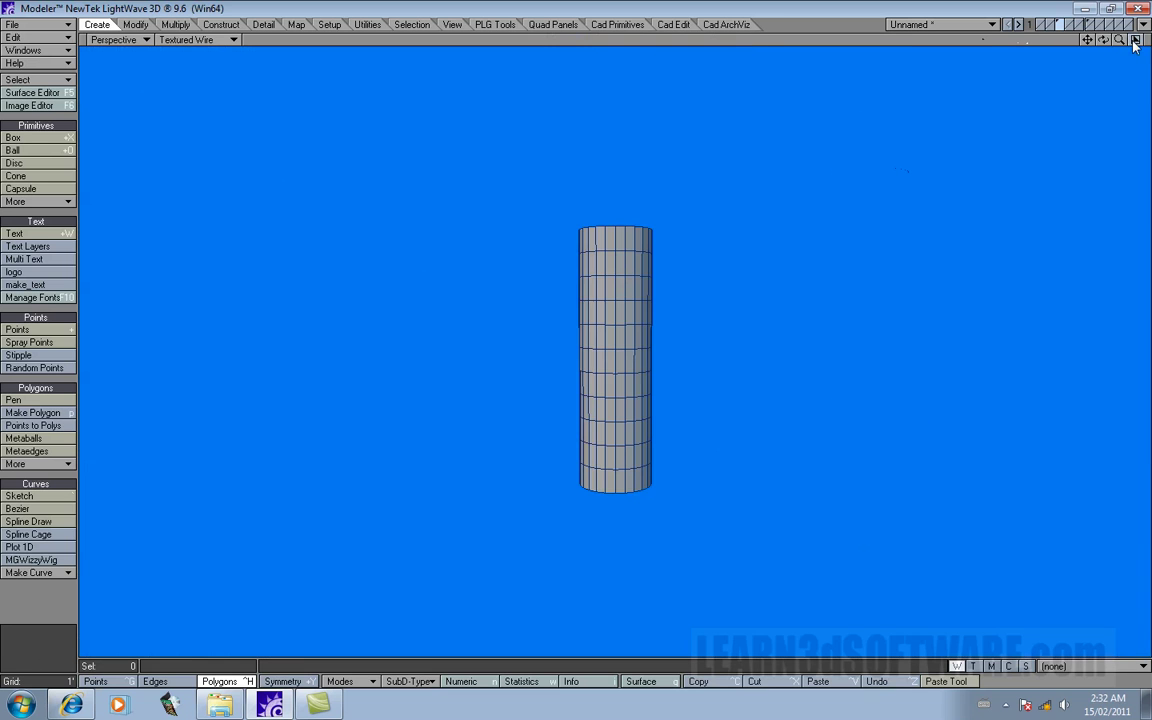
pyautogui.moveTo(1121, 42); pyautogui.dragTo(1140, 42)
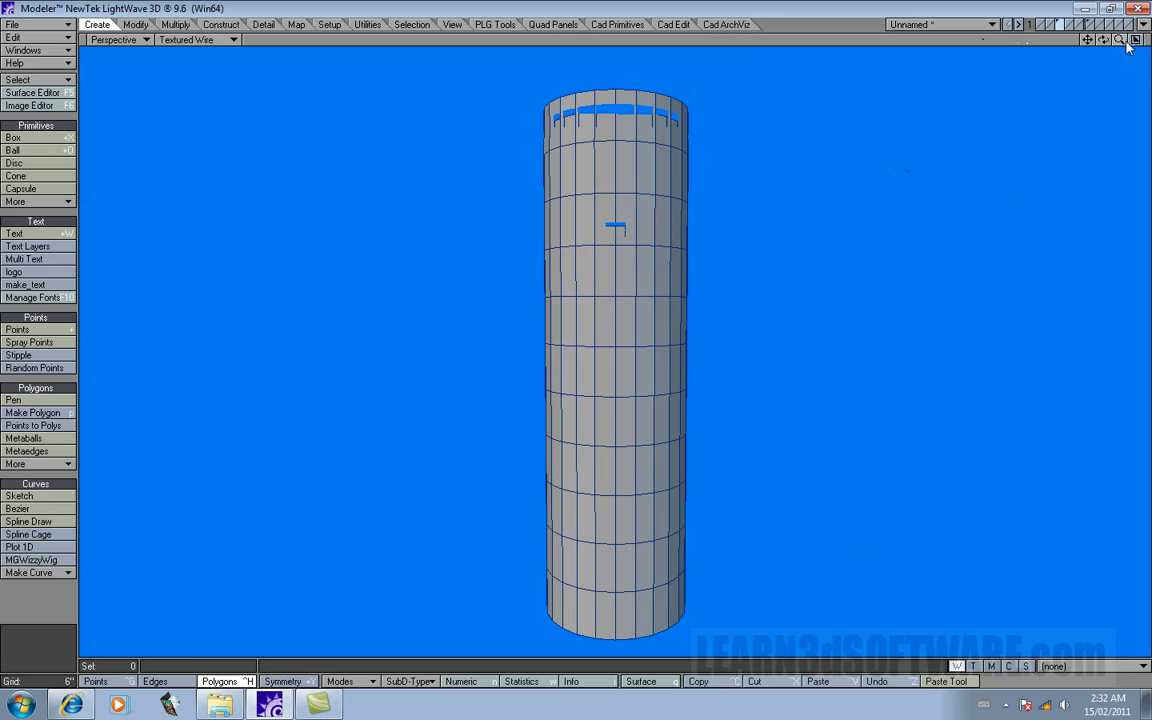
# - Try Band Glue on two adjacent polygons on the cylinder's side, then undo it
pyautogui.click(624, 271)
pyautogui.moveTo(624, 271); pyautogui.dragTo(610, 271)
pyautogui.click(44, 203)
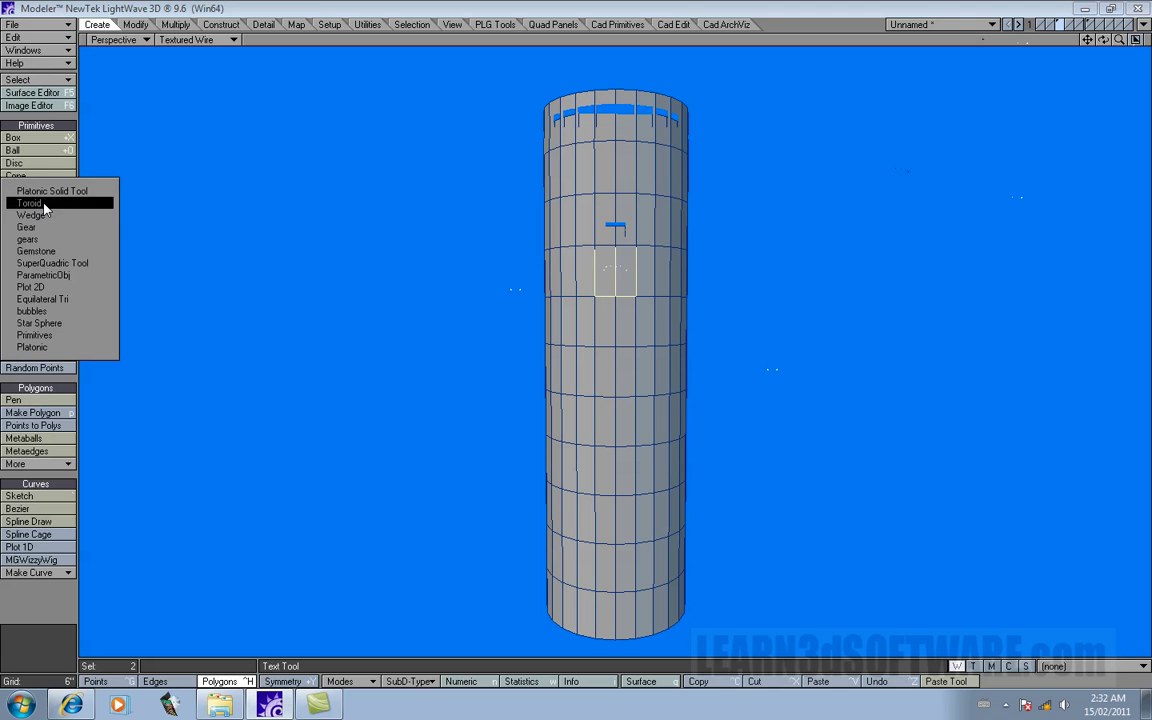
pyautogui.click(454, 8)
pyautogui.click(221, 24)
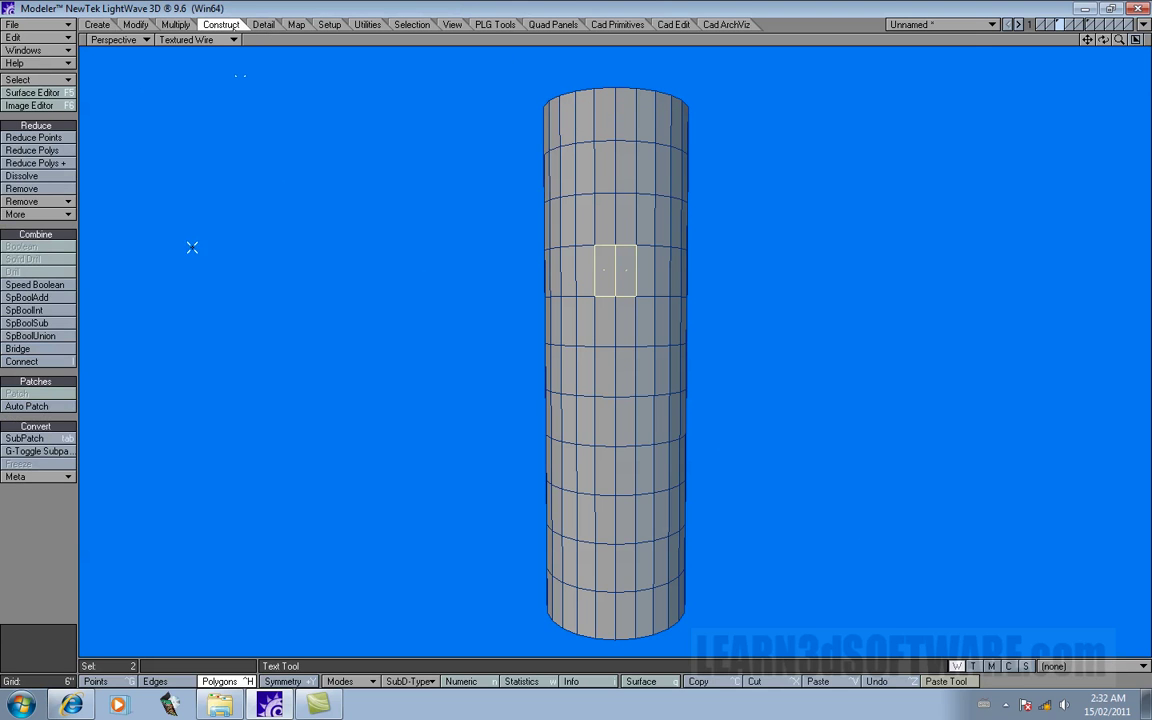
pyautogui.click(30, 188)
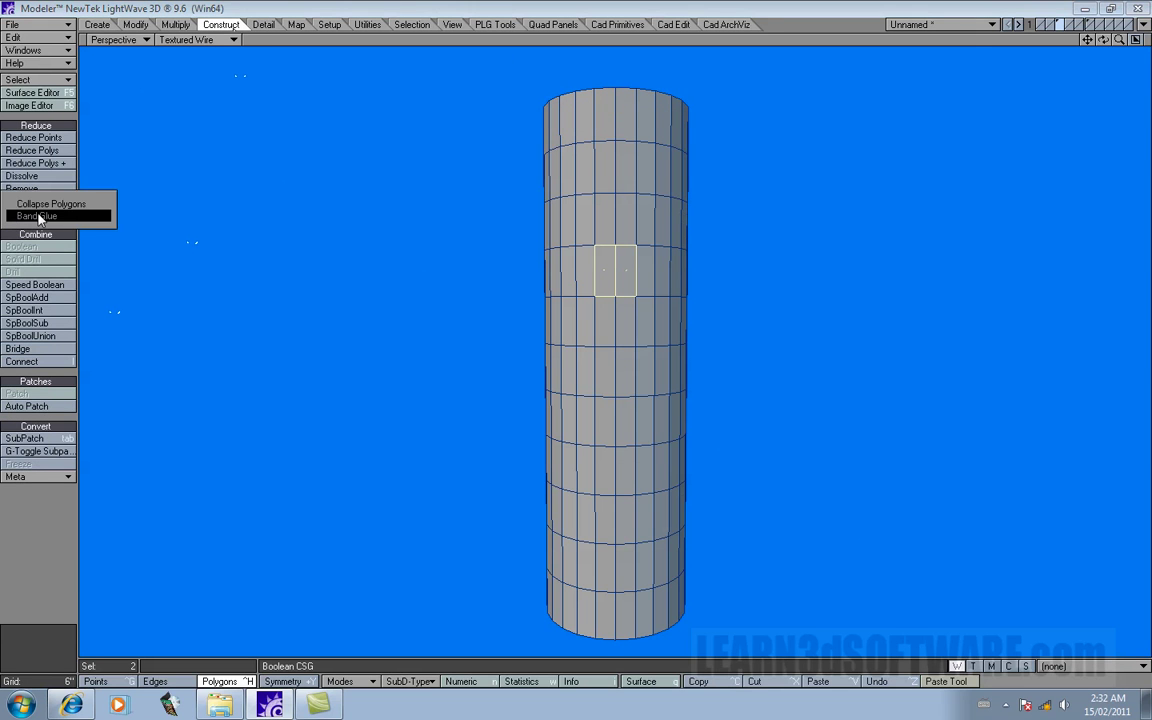
pyautogui.click(38, 216)
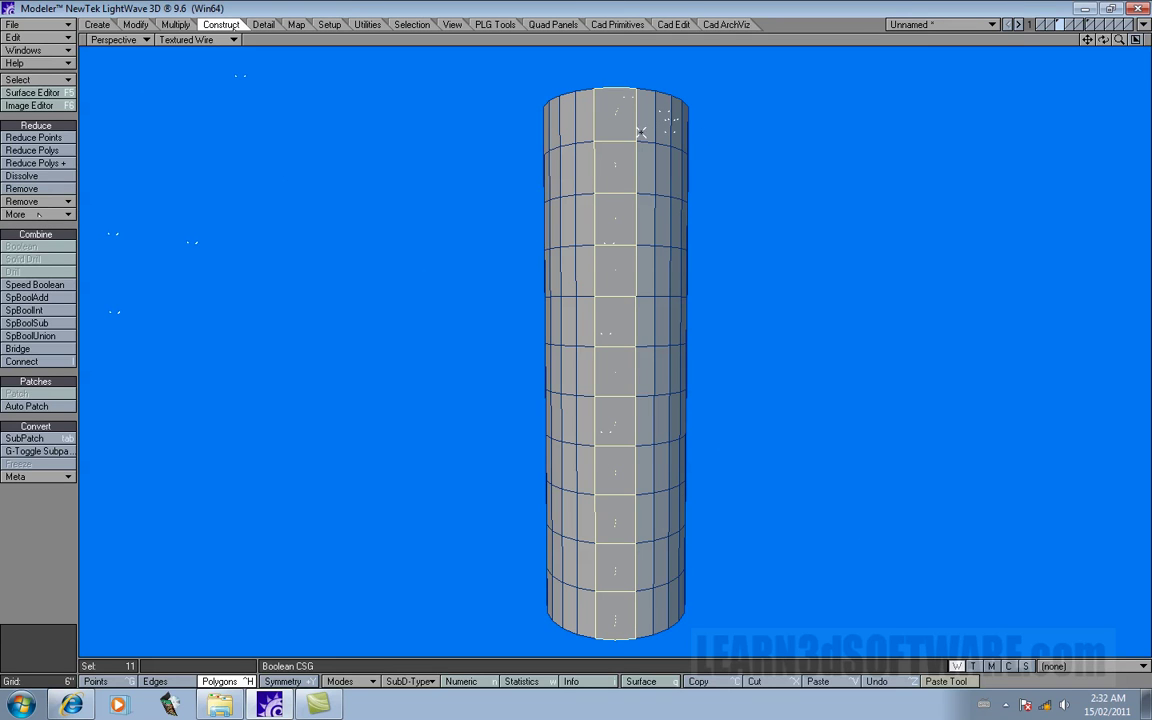
pyautogui.moveTo(1103, 40)
pyautogui.mouseDown()
pyautogui.moveTo(1103, 125)
pyautogui.moveTo(1103, 49)
pyautogui.mouseUp()
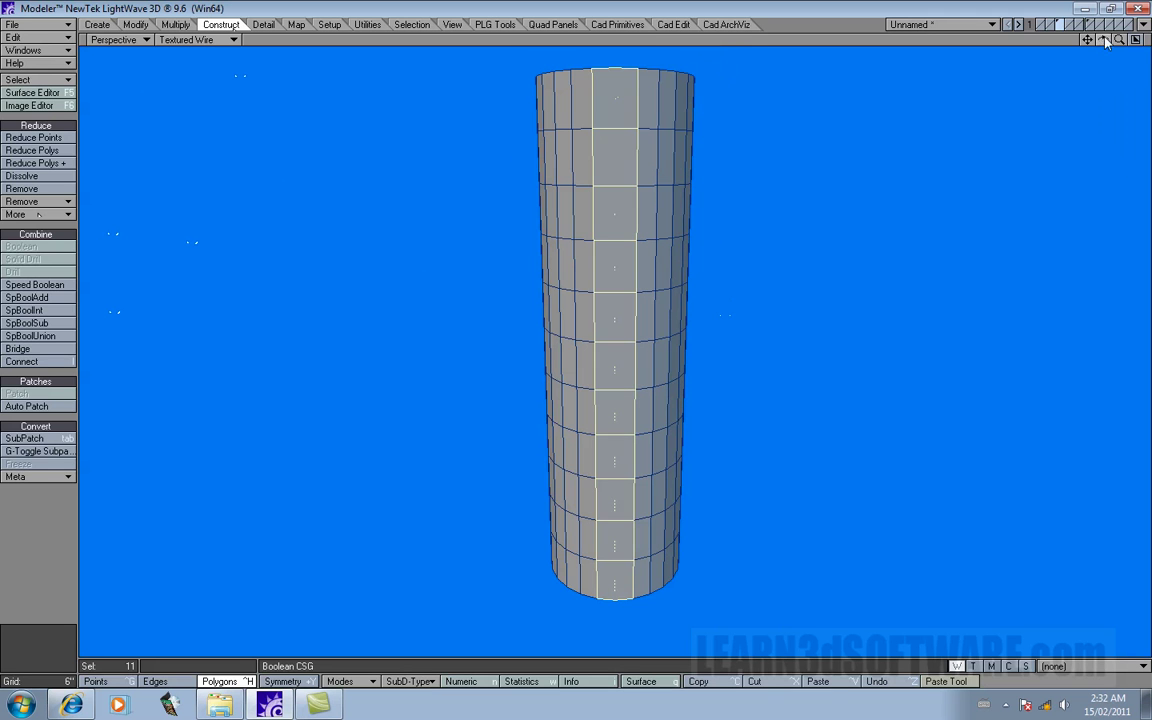
pyautogui.hotkey('ctrl', 'z')
# - Extend the selection to four adjacent polygons in the same row and merge their vertical bands with Band Glue
pyautogui.moveTo(620, 261)
pyautogui.mouseDown()
pyautogui.moveTo(597, 267)
pyautogui.moveTo(643, 263)
pyautogui.mouseUp()
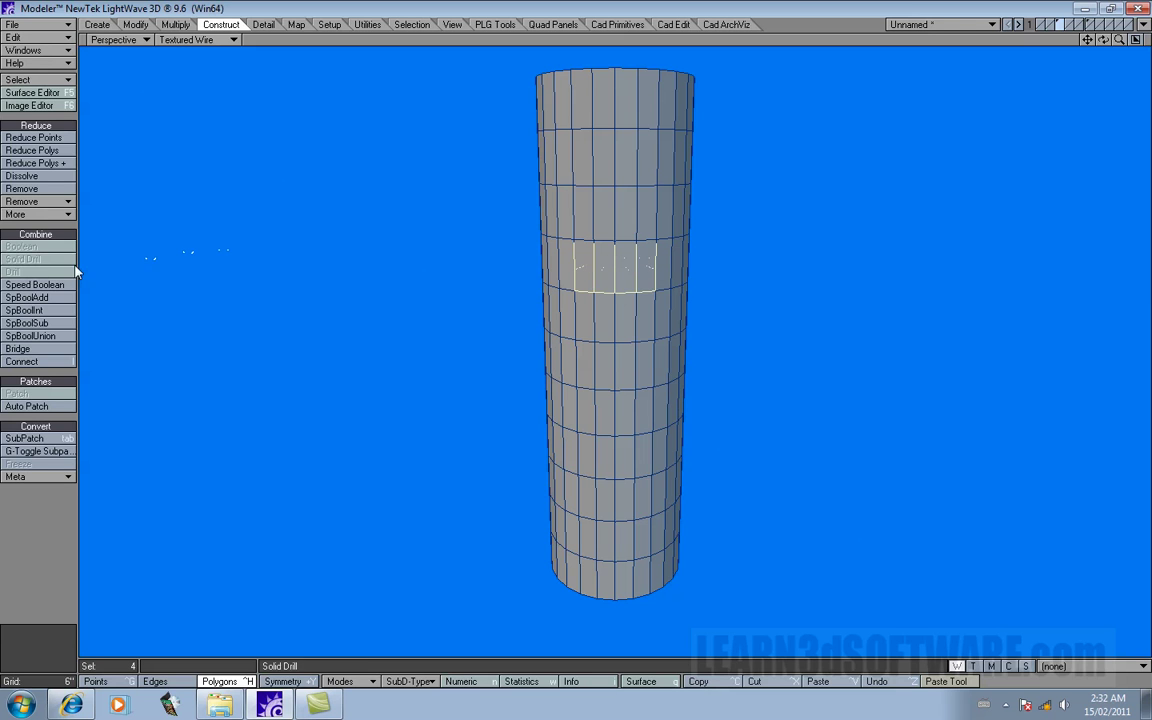
pyautogui.click(46, 198)
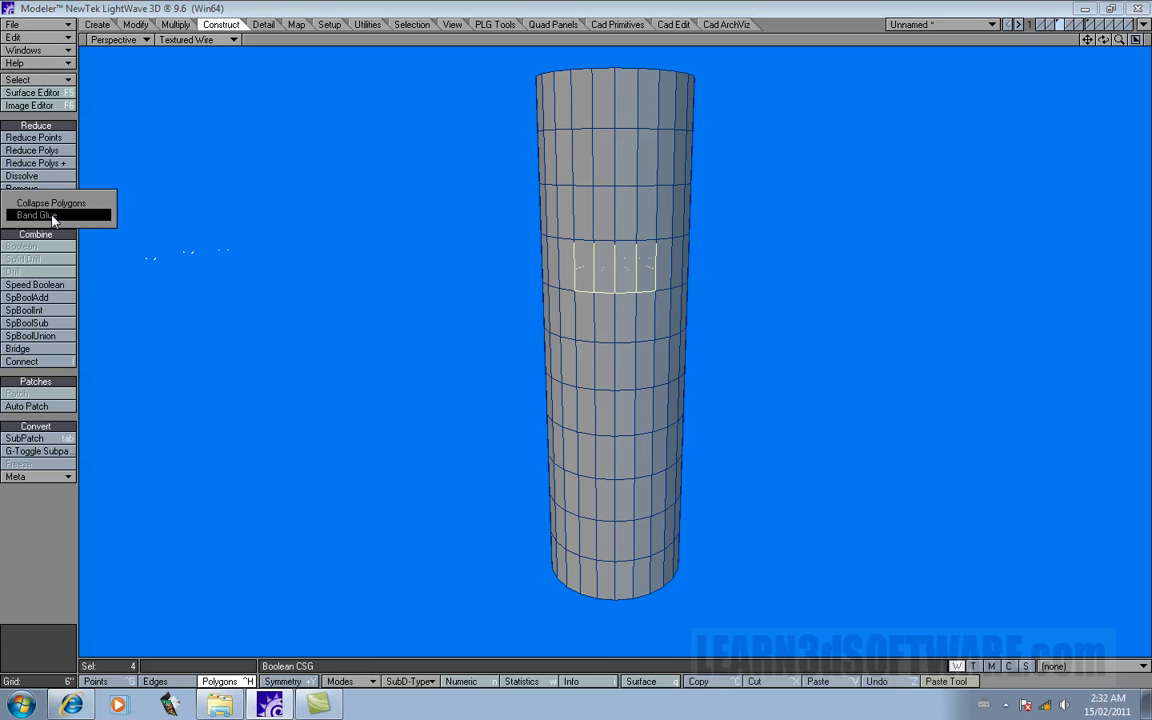
pyautogui.click(52, 216)
# - Examine the merged band's top edge up close in Wireframe, then return to Textured Wire shading
pyautogui.moveTo(1104, 41); pyautogui.dragTo(1058, 168)
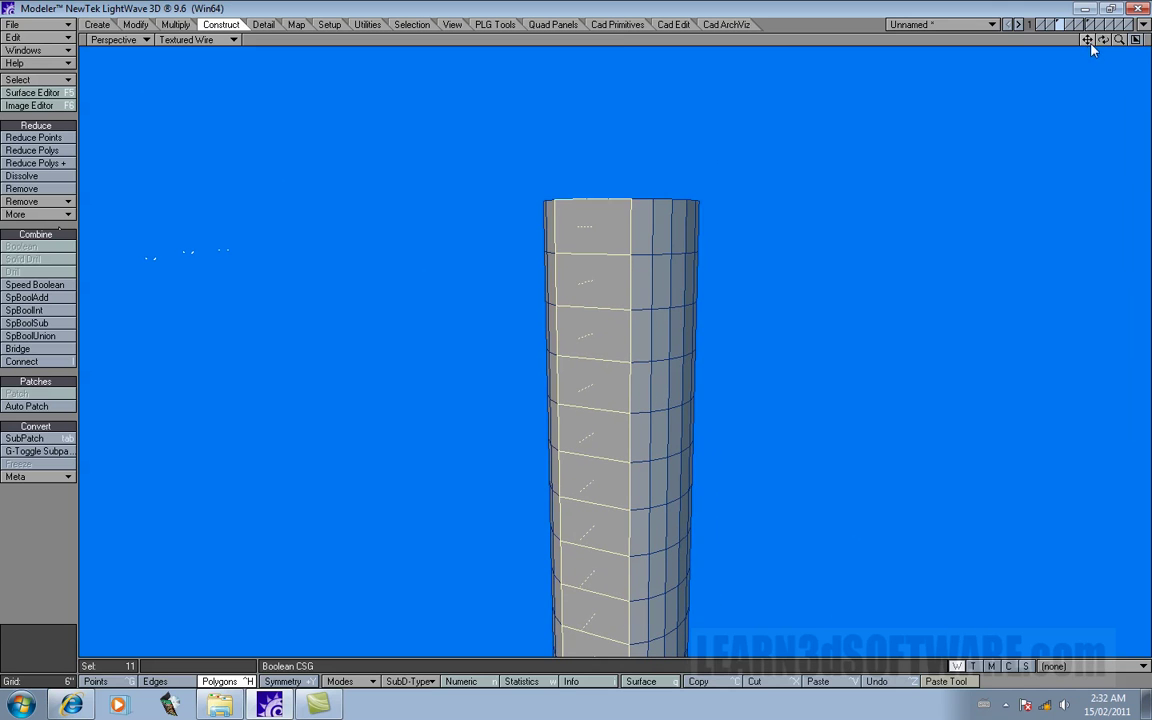
pyautogui.moveTo(1117, 40); pyautogui.dragTo(1076, 295)
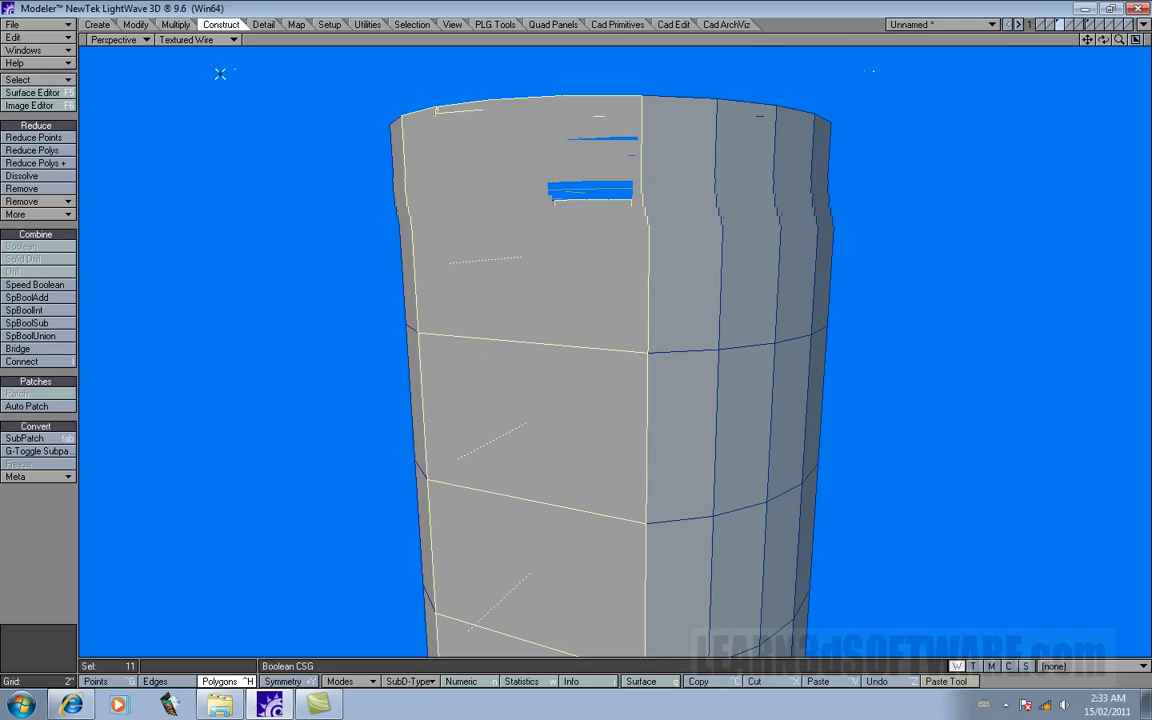
pyautogui.click(212, 42)
pyautogui.click(202, 12)
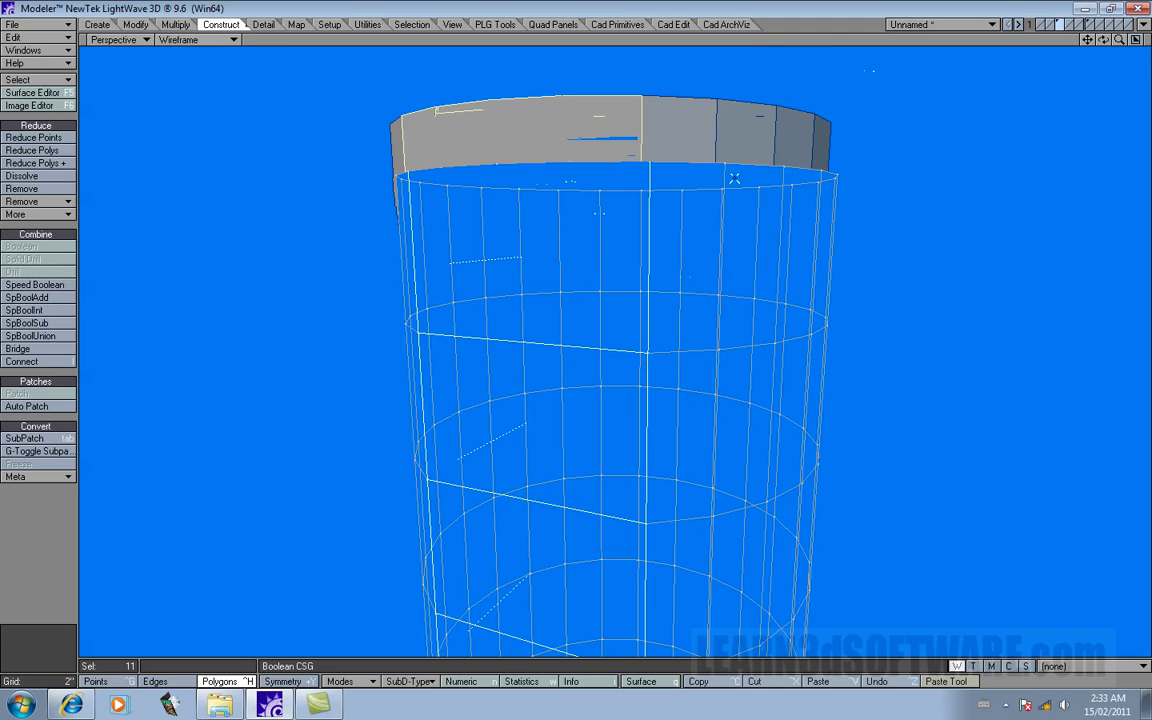
pyautogui.click(171, 38)
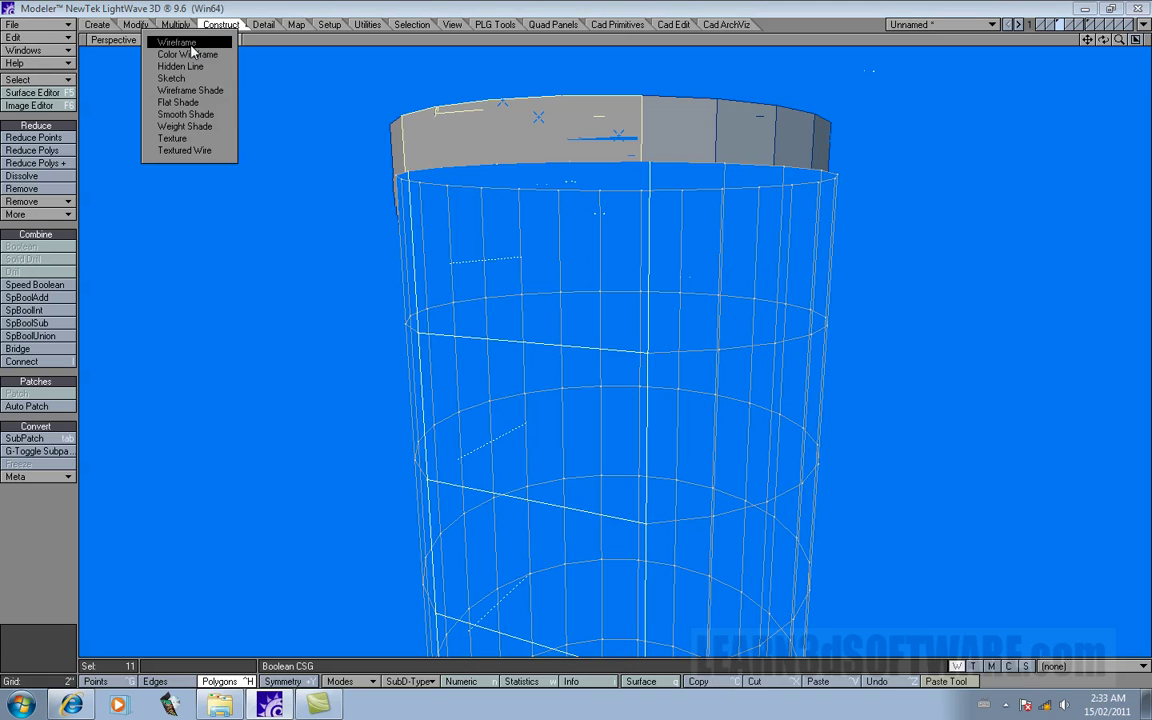
pyautogui.click(195, 140)
# - Switch to point selection and select the three leftover points along the merged band's top edge
pyautogui.hotkey('ctrl', 'g')
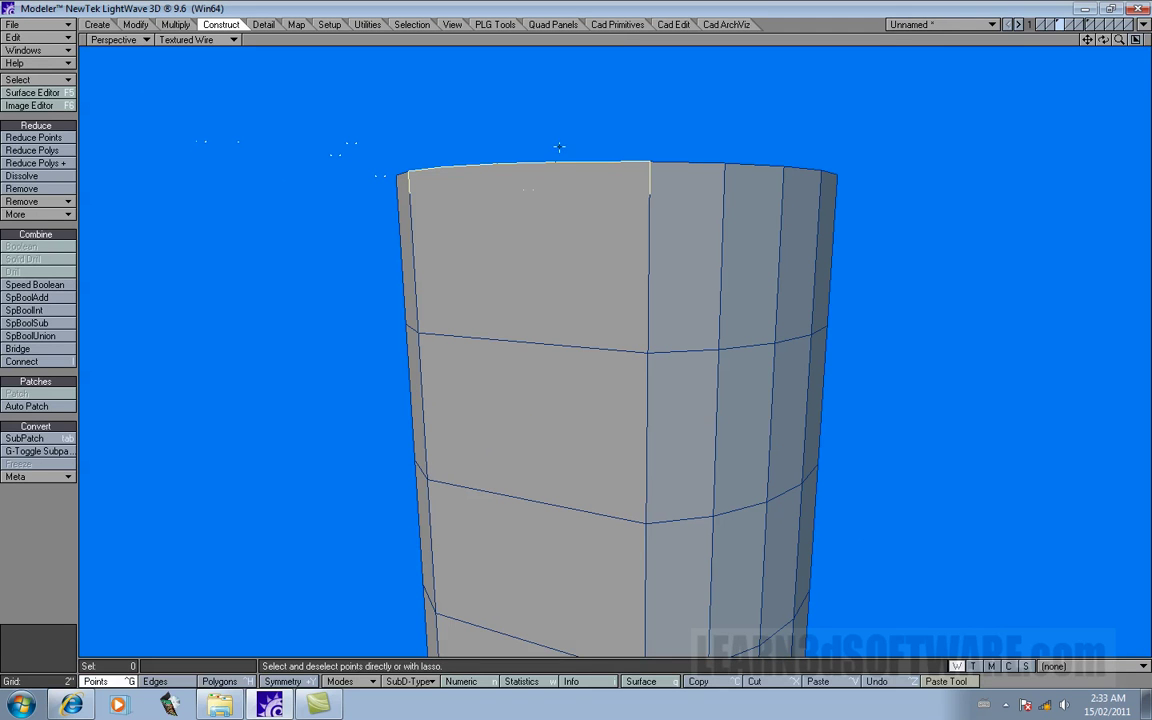
pyautogui.moveTo(447, 191); pyautogui.dragTo(538, 116, button='right')
pyautogui.moveTo(606, 140); pyautogui.dragTo(579, 218, button='right')
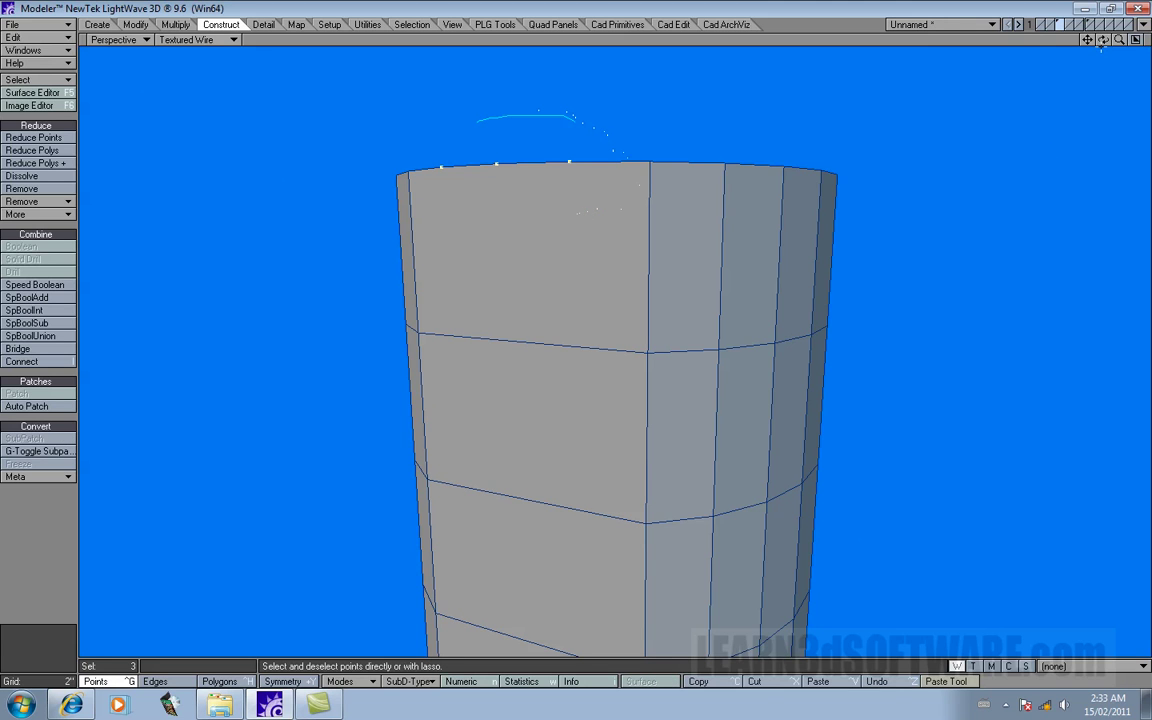
pyautogui.moveTo(1103, 40); pyautogui.dragTo(1146, 52)
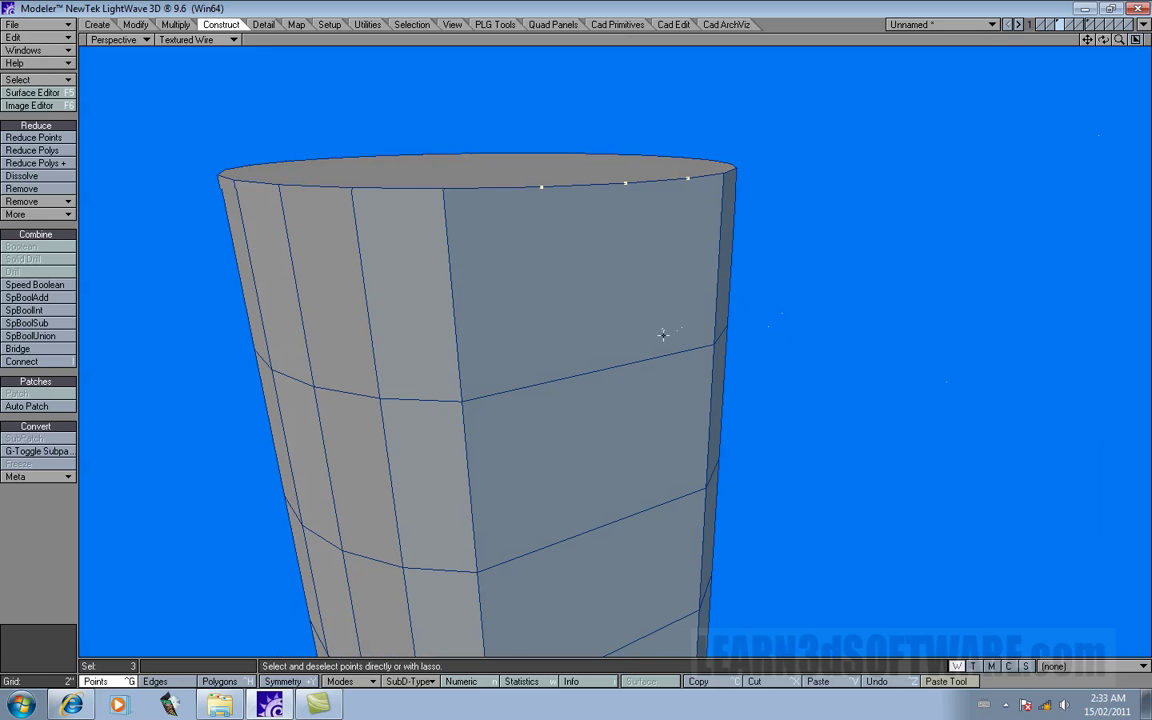
pyautogui.moveTo(645, 407)
pyautogui.mouseDown(button='right')
pyautogui.moveTo(506, 386)
pyautogui.moveTo(668, 314)
pyautogui.moveTo(637, 430)
pyautogui.moveTo(602, 442)
pyautogui.moveTo(482, 352)
pyautogui.moveTo(686, 301)
pyautogui.moveTo(633, 453)
pyautogui.moveTo(564, 408)
pyautogui.mouseUp(button='right')
# - In Wireframe shading, add the leftover points on the band's bottom edge to the selection and remove all selected points
pyautogui.moveTo(1103, 40); pyautogui.dragTo(980, 37)
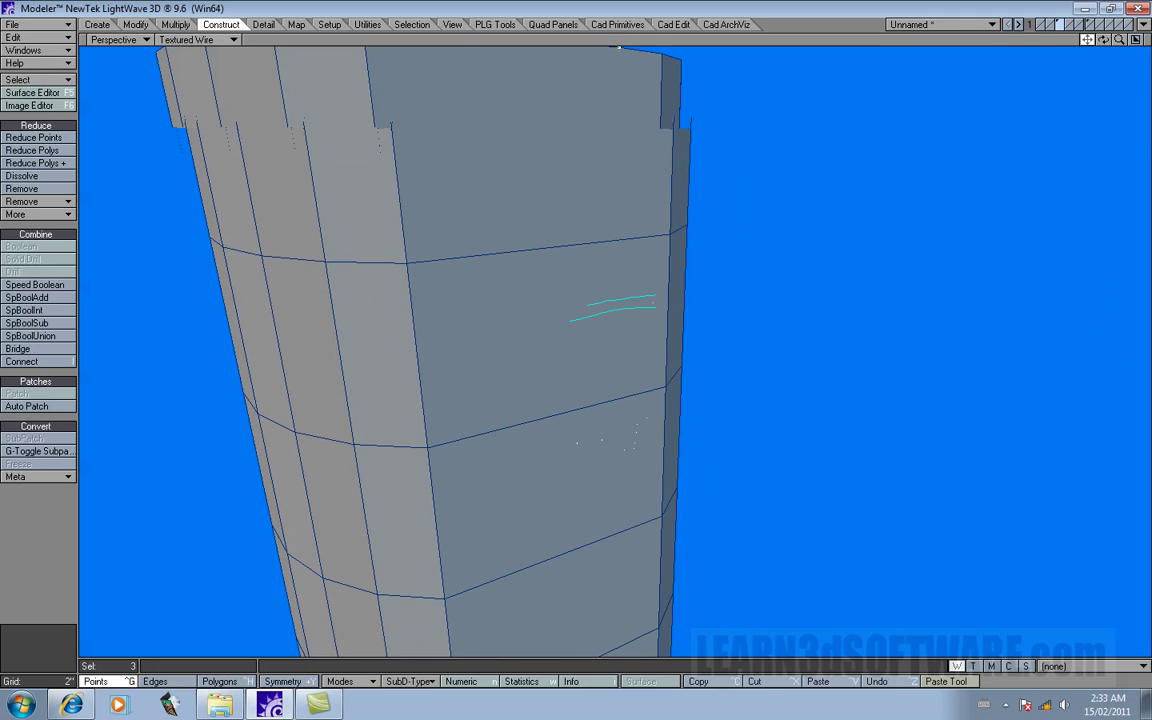
pyautogui.click(190, 39)
pyautogui.click(196, 15)
pyautogui.moveTo(1103, 40); pyautogui.dragTo(1120, 12)
pyautogui.moveTo(1045, 42); pyautogui.dragTo(994, 71)
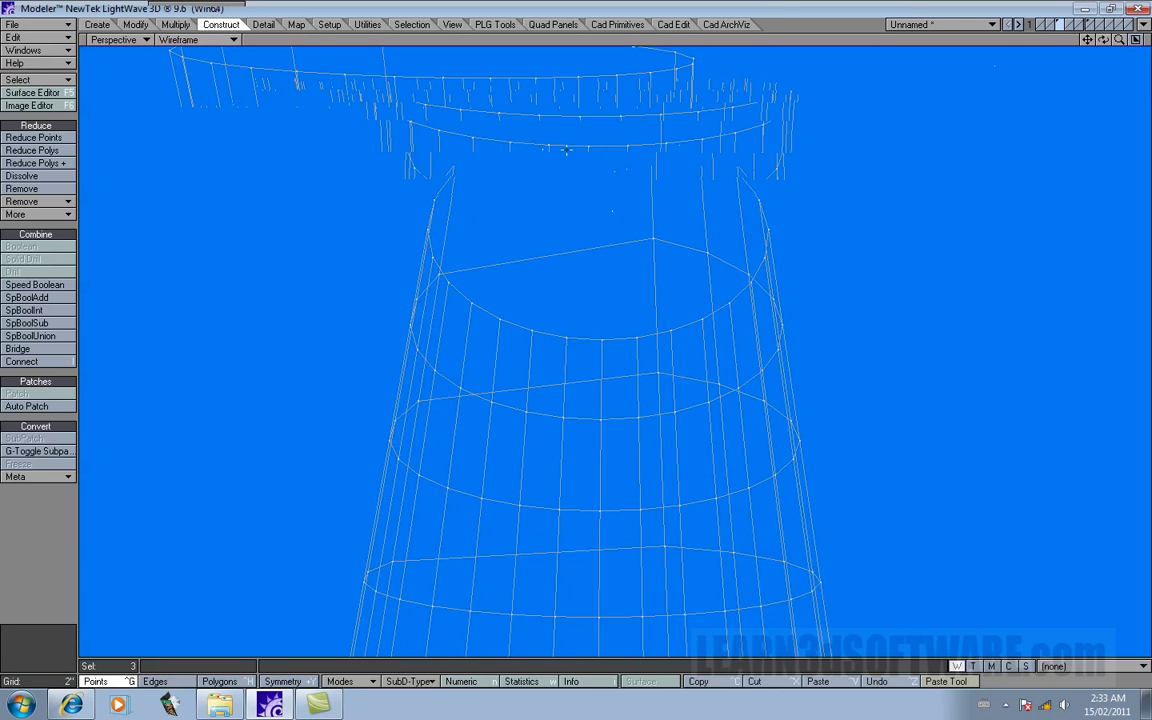
pyautogui.moveTo(1088, 41); pyautogui.dragTo(1103, 80)
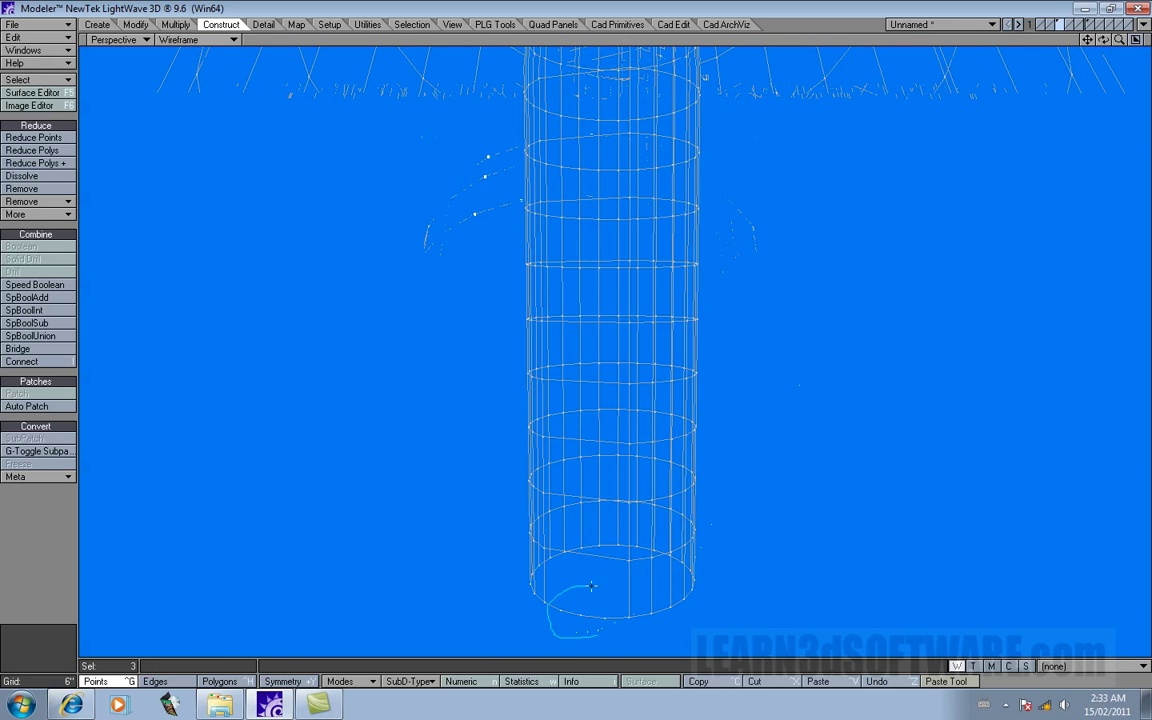
pyautogui.moveTo(601, 635); pyautogui.dragTo(583, 637, button='right')
pyautogui.press('p')
# - Restore Textured Wire shading and examine the flattened cylinder from above on its opposite side
pyautogui.moveTo(1103, 41); pyautogui.dragTo(1103, 80)
pyautogui.click(197, 39)
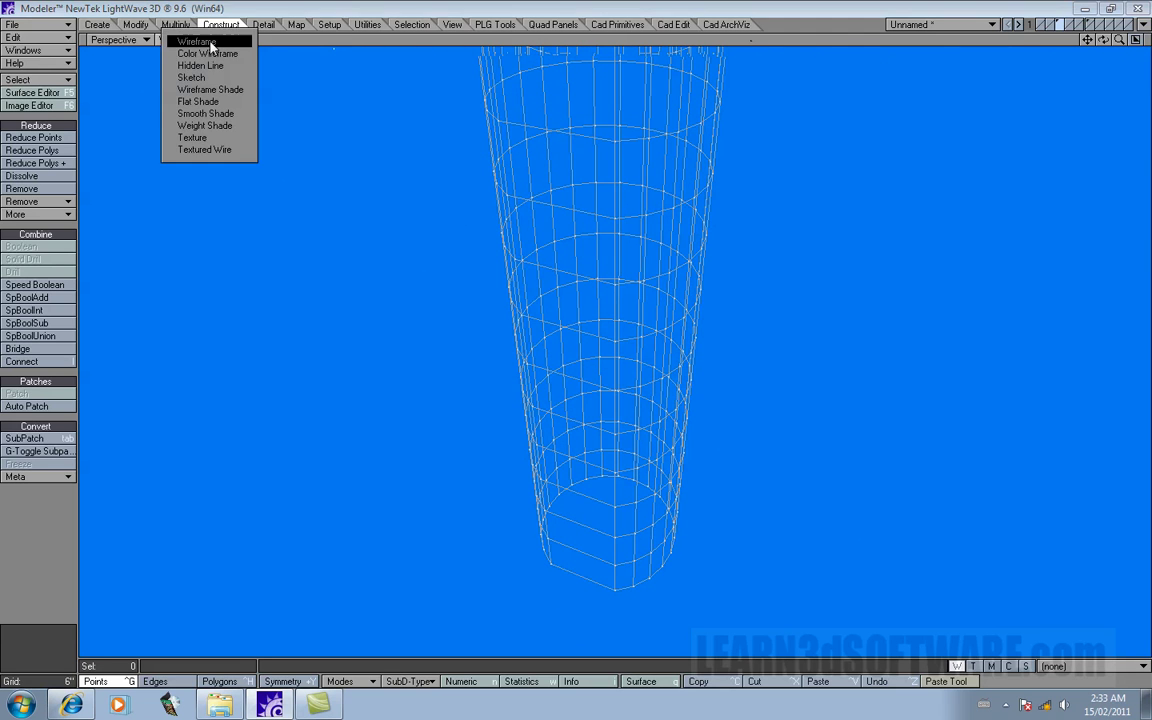
pyautogui.click(190, 141)
pyautogui.moveTo(1103, 40); pyautogui.dragTo(1040, 136)
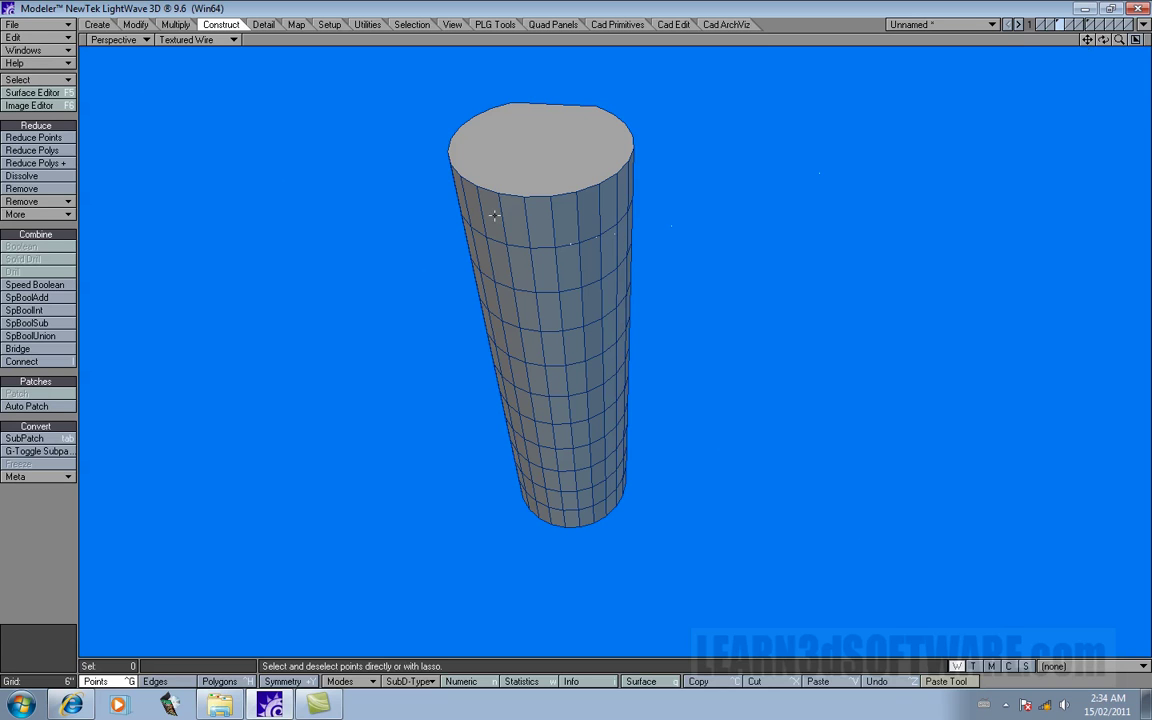
# - Select seven adjacent polygons along the top row of the cylinder's unmerged side and merge their bands with Band Glue
pyautogui.press('space')
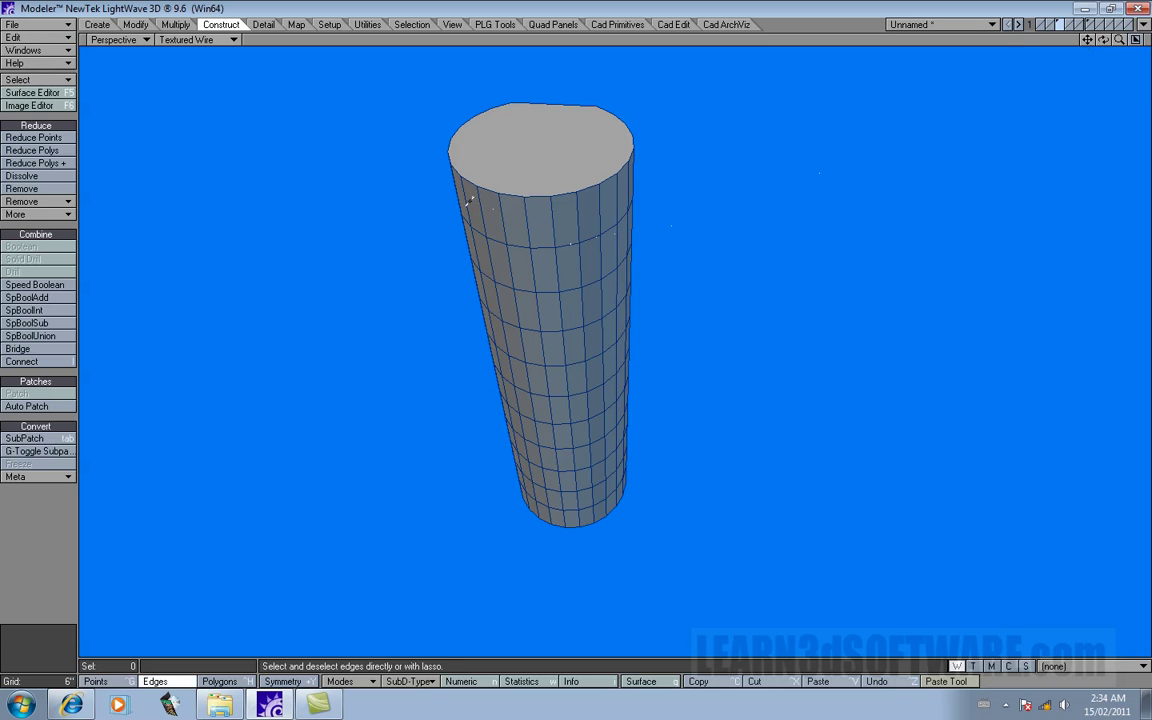
pyautogui.press('space')
pyautogui.press('/')
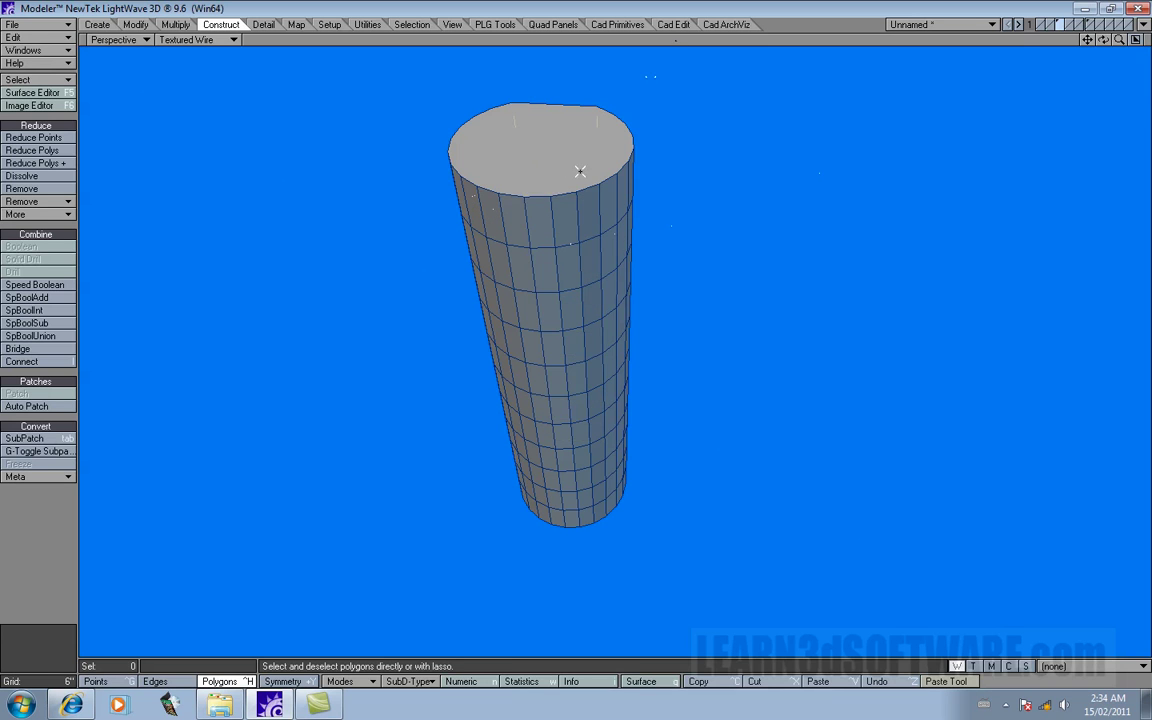
pyautogui.moveTo(469, 200); pyautogui.dragTo(605, 204)
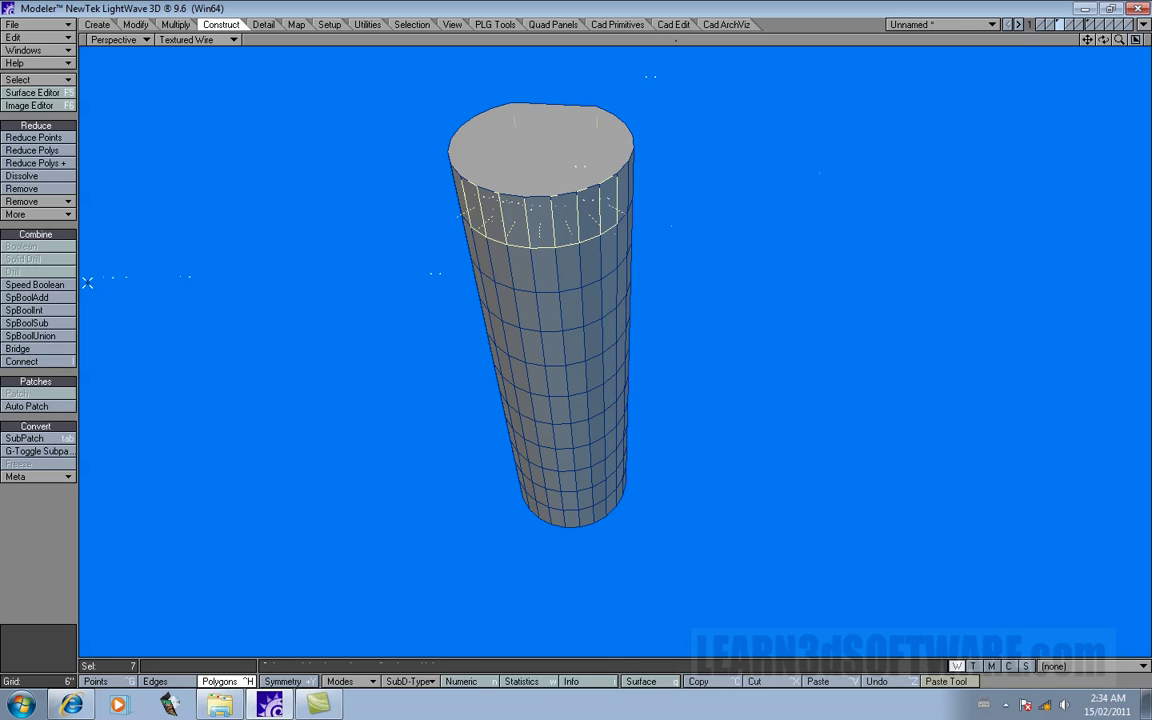
pyautogui.click(48, 217)
pyautogui.click(48, 218)
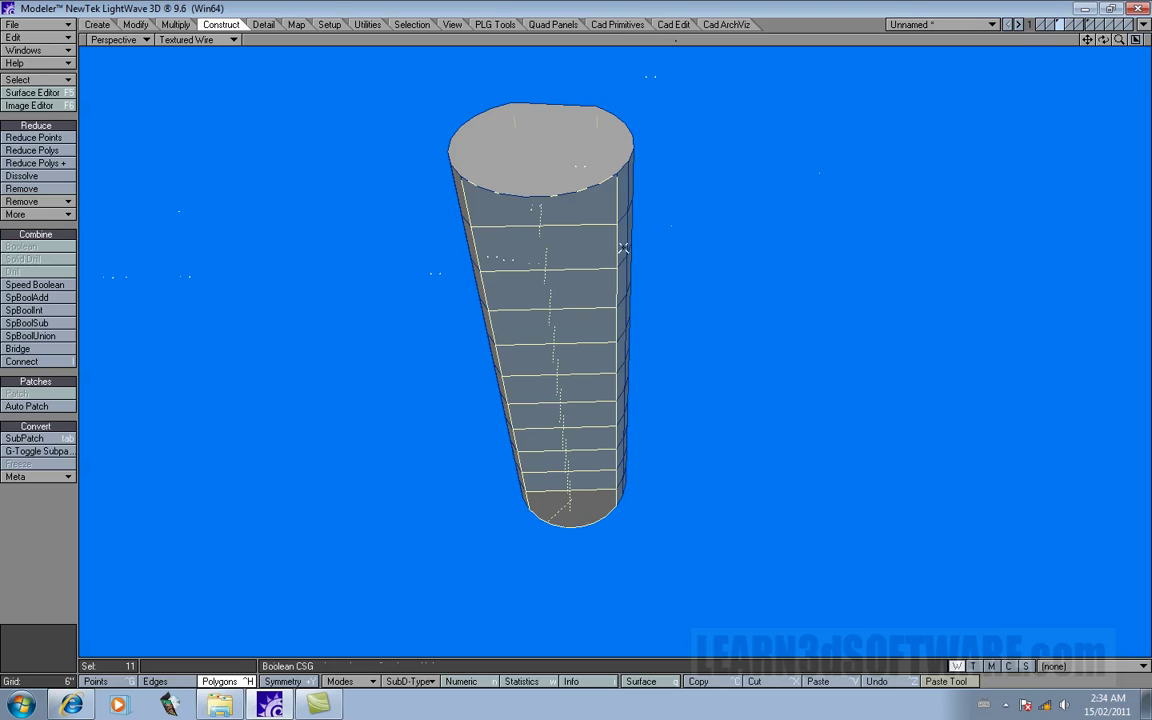
# - Switch to point selection, lasso the leftover points along the newly flattened side's top edge, and delete them
pyautogui.moveTo(1107, 42); pyautogui.dragTo(1109, 42)
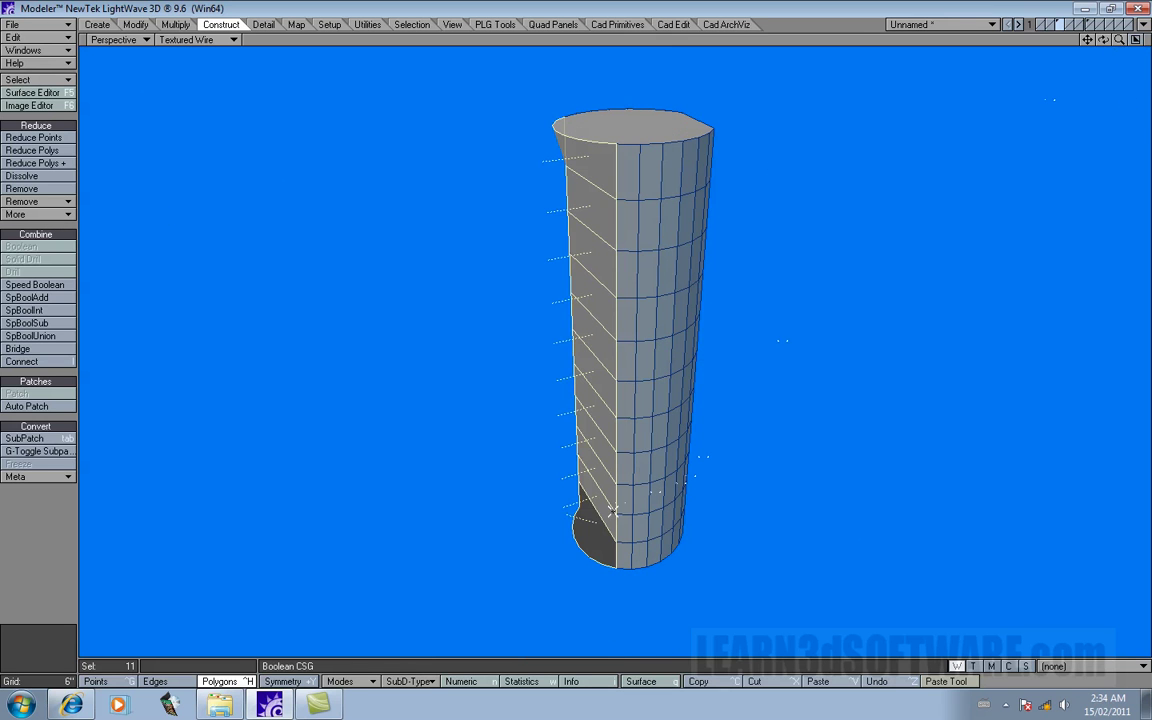
pyautogui.moveTo(1105, 41); pyautogui.dragTo(1104, 40)
pyautogui.hotkey('ctrl', 'g')
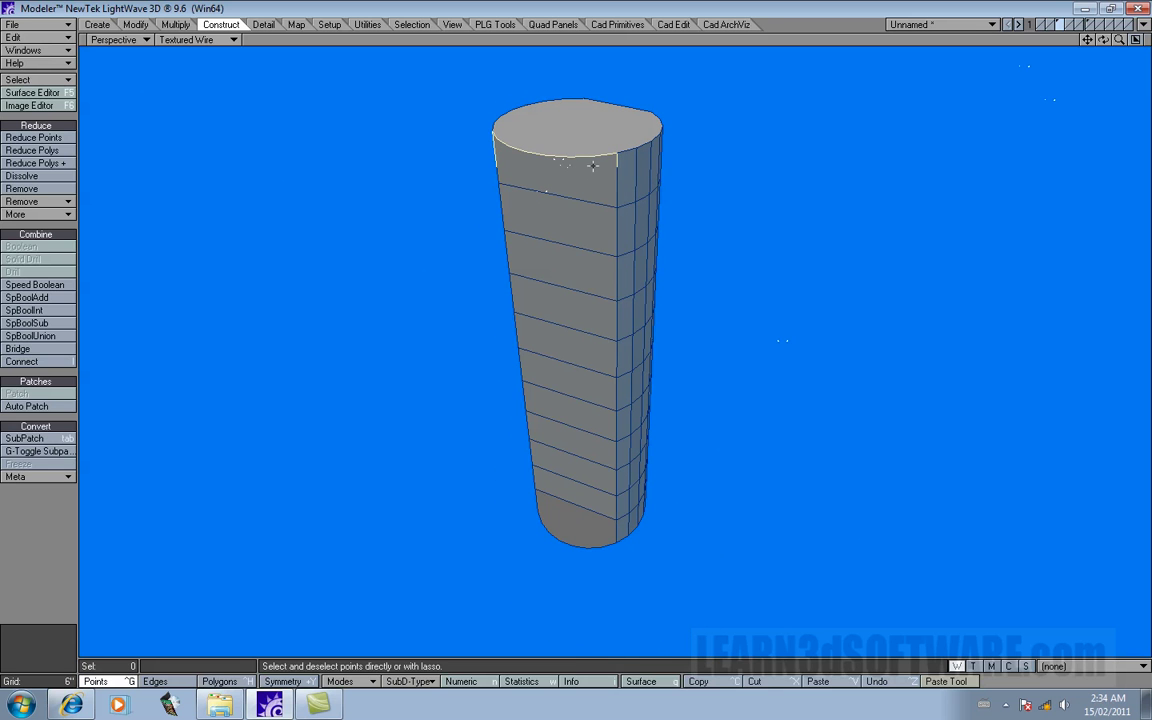
pyautogui.moveTo(513, 159); pyautogui.dragTo(517, 122, button='right')
pyautogui.moveTo(597, 145); pyautogui.dragTo(575, 182, button='right')
pyautogui.press('Delete')
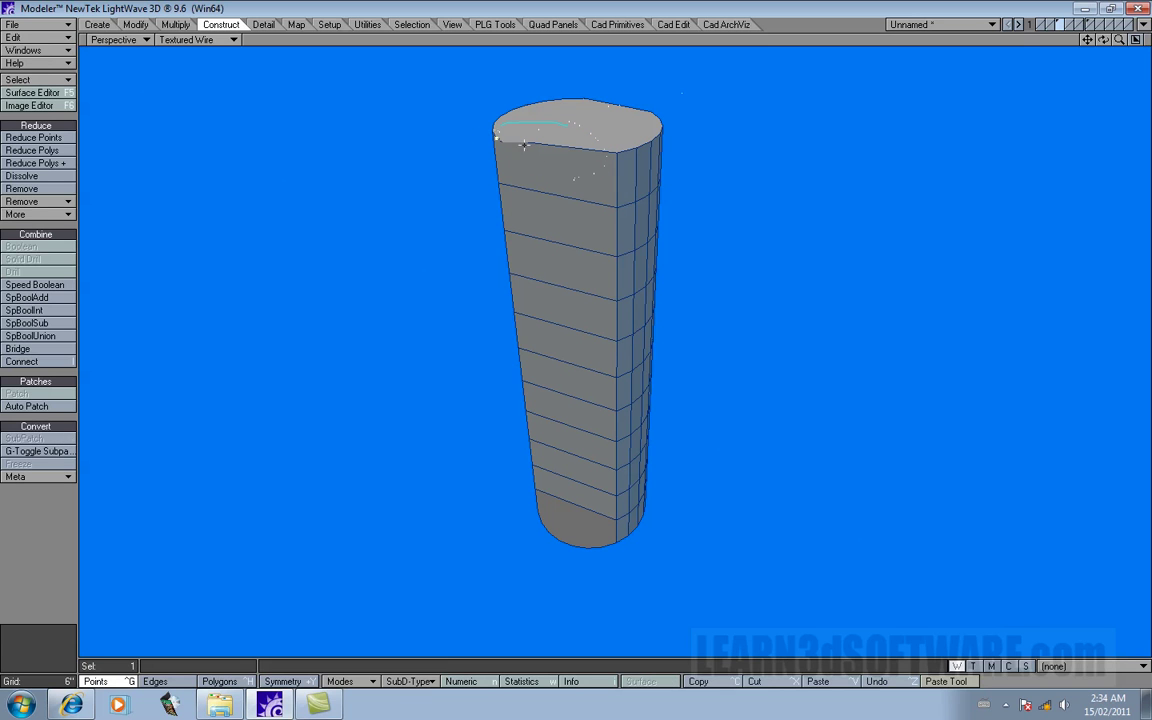
# - Lasso the leftover points along the flattened side's bottom edge and delete them
pyautogui.moveTo(1088, 40)
pyautogui.mouseDown()
pyautogui.moveTo(1076, 0)
pyautogui.moveTo(1102, 39)
pyautogui.mouseUp()
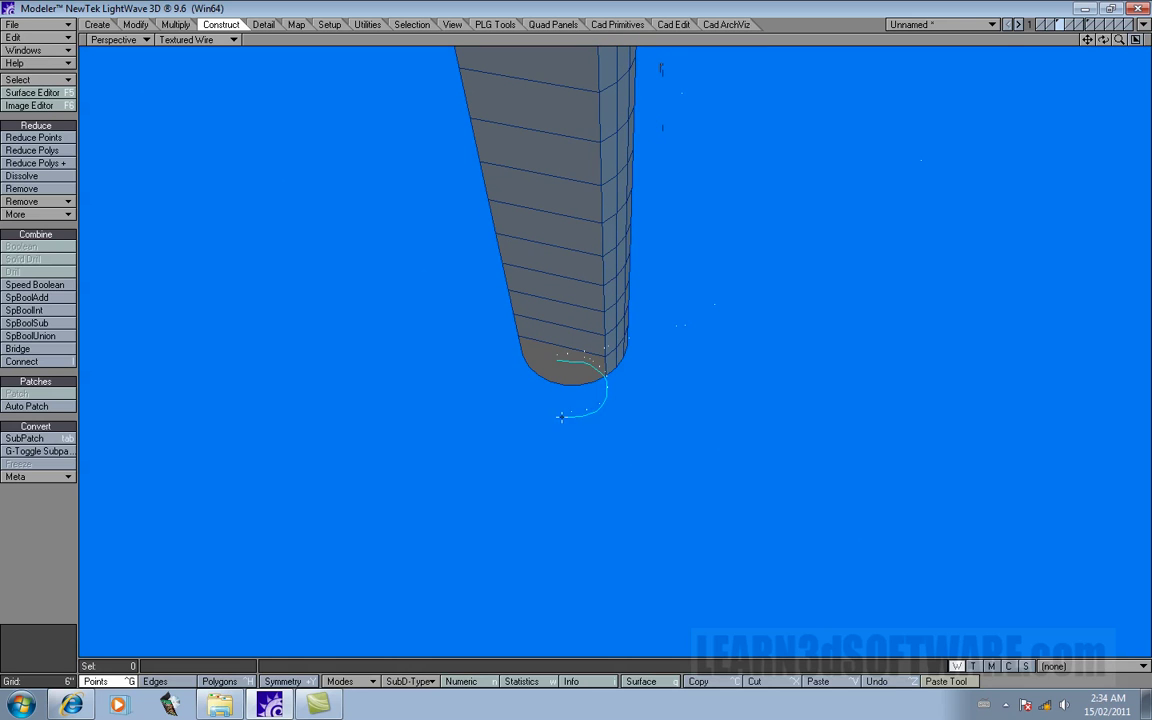
pyautogui.moveTo(566, 357); pyautogui.dragTo(560, 355, button='right')
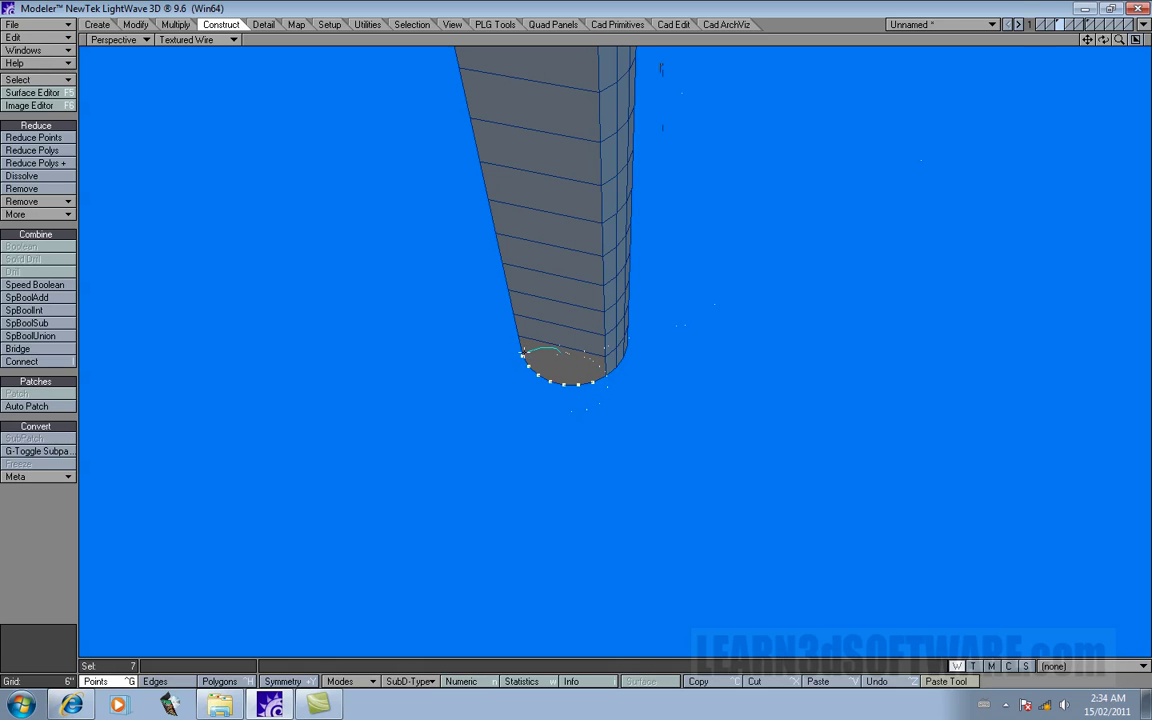
pyautogui.press('Delete')
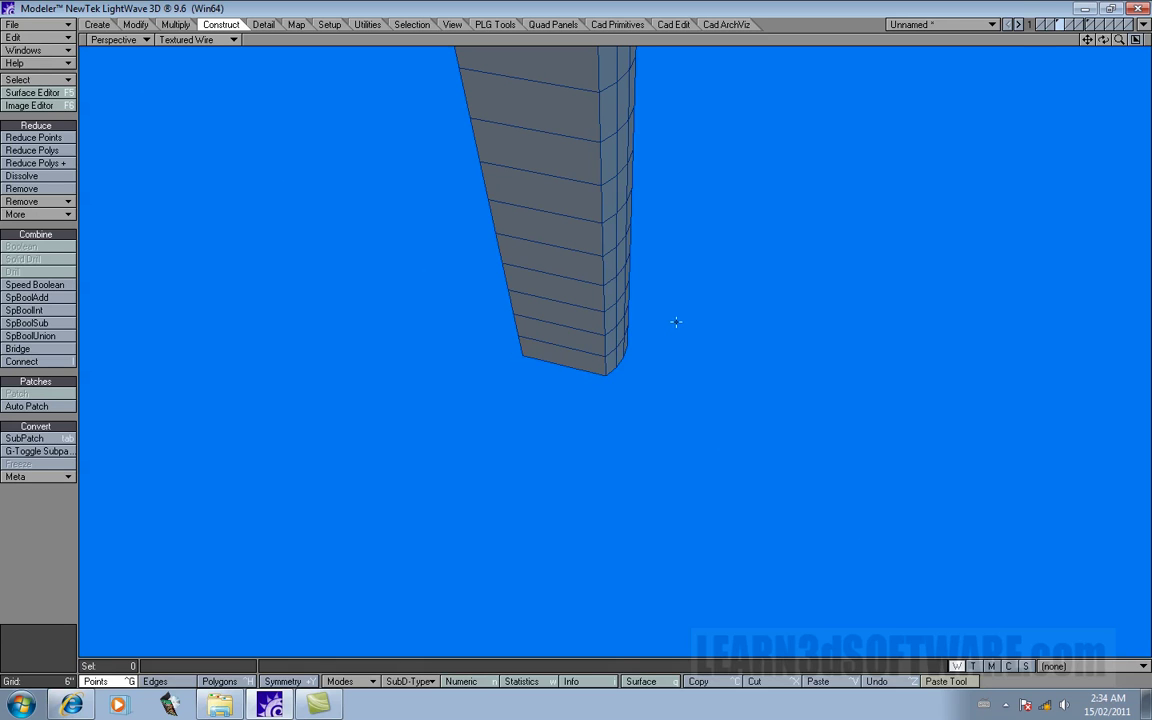
# - Clear the polygon selection, select two vertically adjacent polygons on the cylinder's rounded side, and merge their horizontal bands with Band Glue
pyautogui.moveTo(1104, 40)
pyautogui.mouseDown()
pyautogui.moveTo(1085, 5)
pyautogui.moveTo(1030, 5)
pyautogui.moveTo(1075, 60)
pyautogui.moveTo(1100, 65)
pyautogui.moveTo(1130, 50)
pyautogui.moveTo(1070, 12)
pyautogui.moveTo(1072, 26)
pyautogui.moveTo(1104, 38)
pyautogui.mouseUp()
pyautogui.moveTo(995, 130); pyautogui.dragTo(1004, 40)
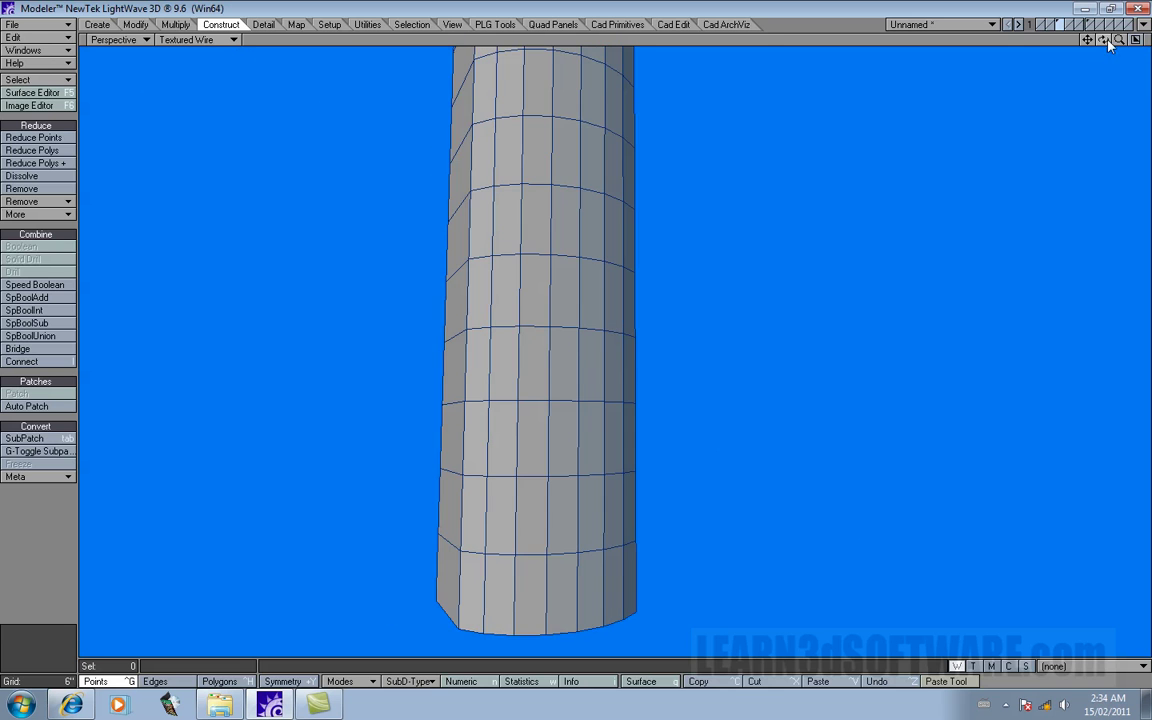
pyautogui.moveTo(1119, 40); pyautogui.dragTo(1149, 42)
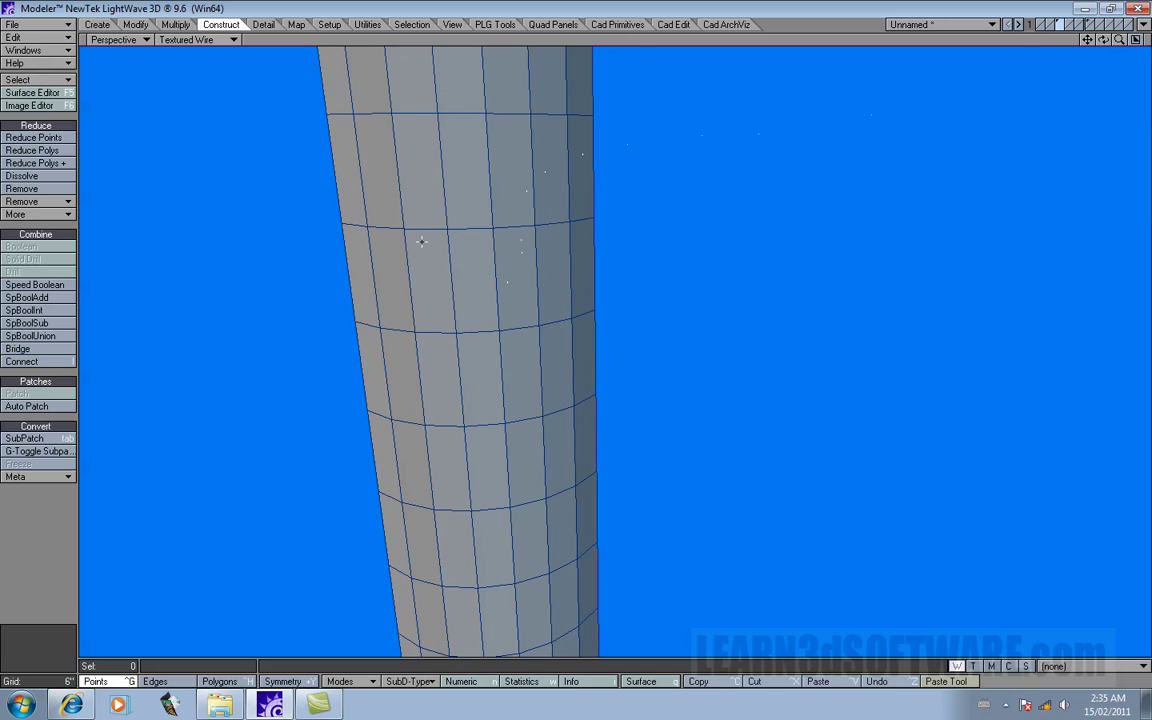
pyautogui.press('space')
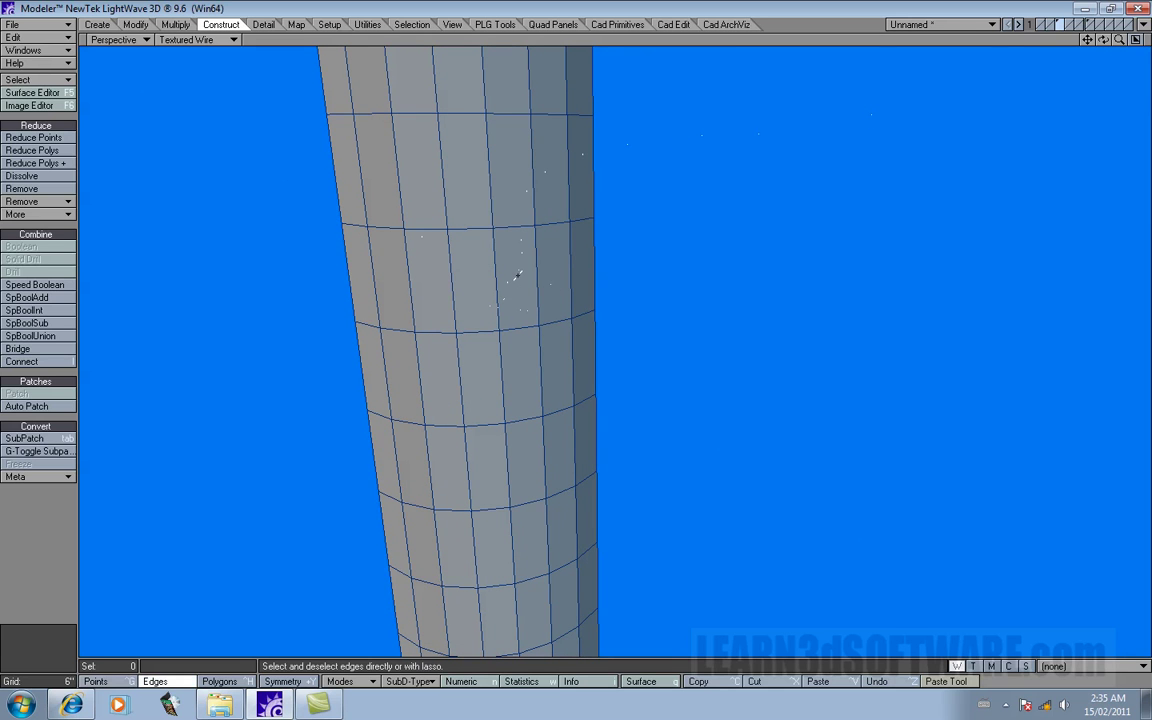
pyautogui.press('space')
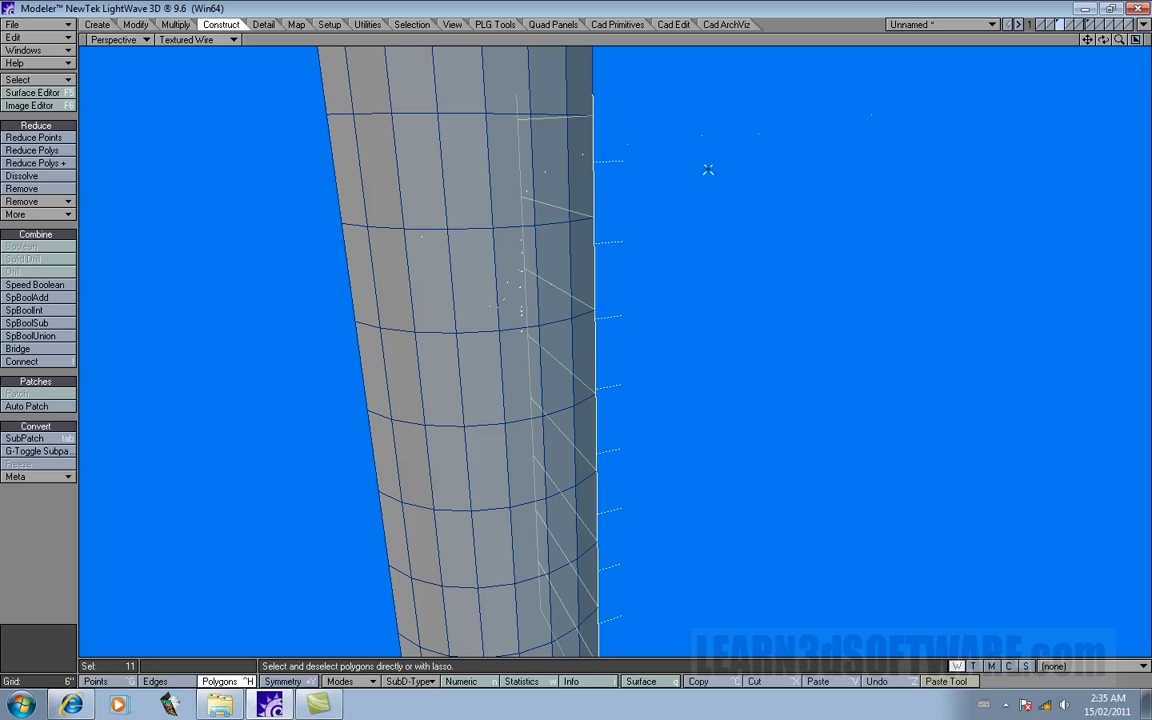
pyautogui.press('/')
pyautogui.click(522, 286)
pyautogui.click(522, 383)
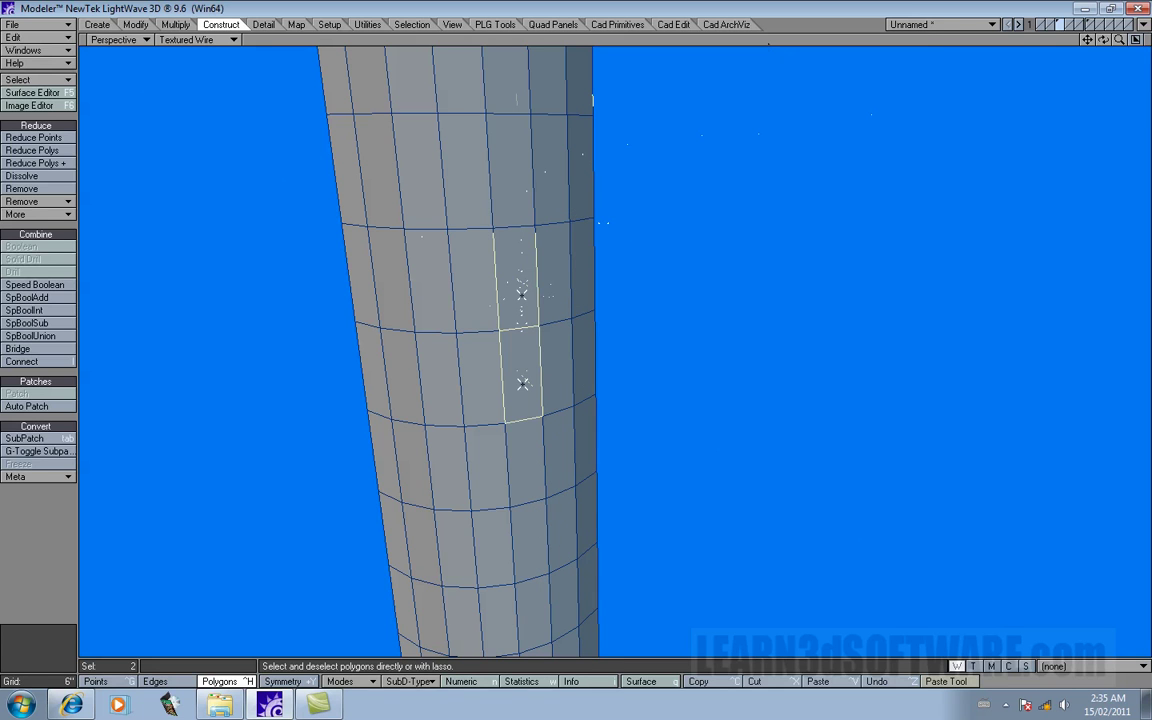
pyautogui.click(30, 201)
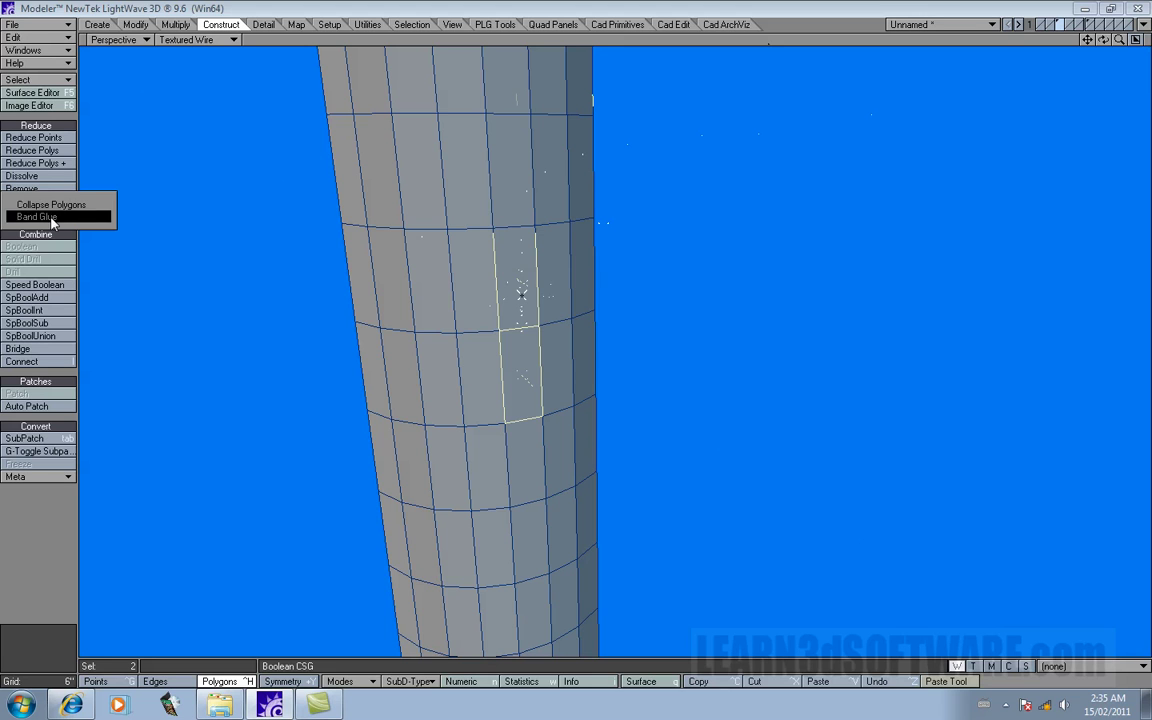
pyautogui.click(38, 216)
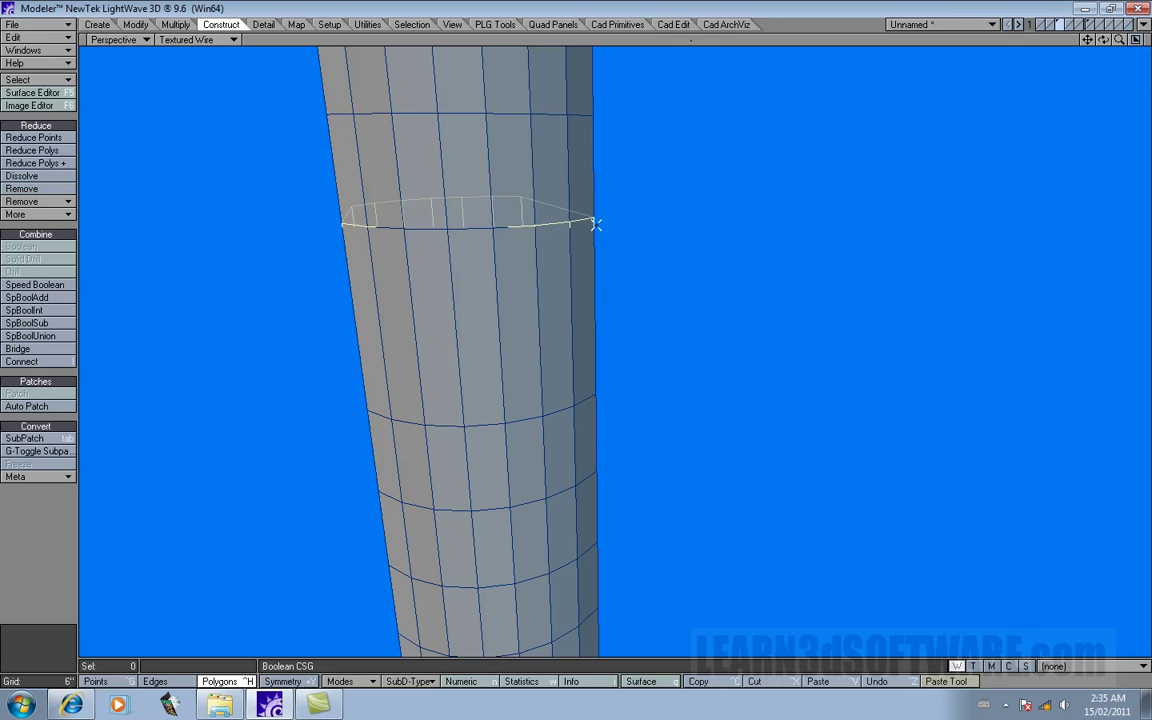
# - Select two vertically adjacent polygons on the flat side just above the merged ring and merge their horizontal bands with Band Glue
pyautogui.moveTo(1121, 41)
pyautogui.mouseDown()
pyautogui.moveTo(1098, 42)
pyautogui.moveTo(1118, 42)
pyautogui.moveTo(1104, 52)
pyautogui.moveTo(1116, 88)
pyautogui.moveTo(1104, 44)
pyautogui.mouseUp()
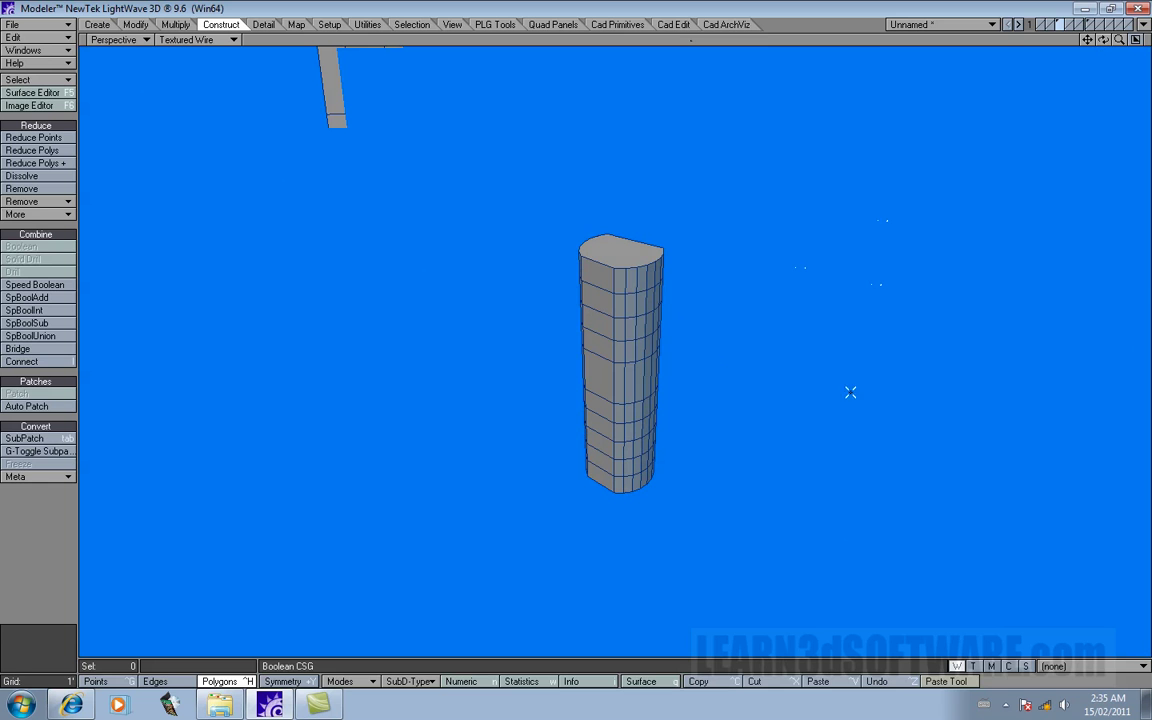
pyautogui.moveTo(1120, 41); pyautogui.dragTo(1094, 26)
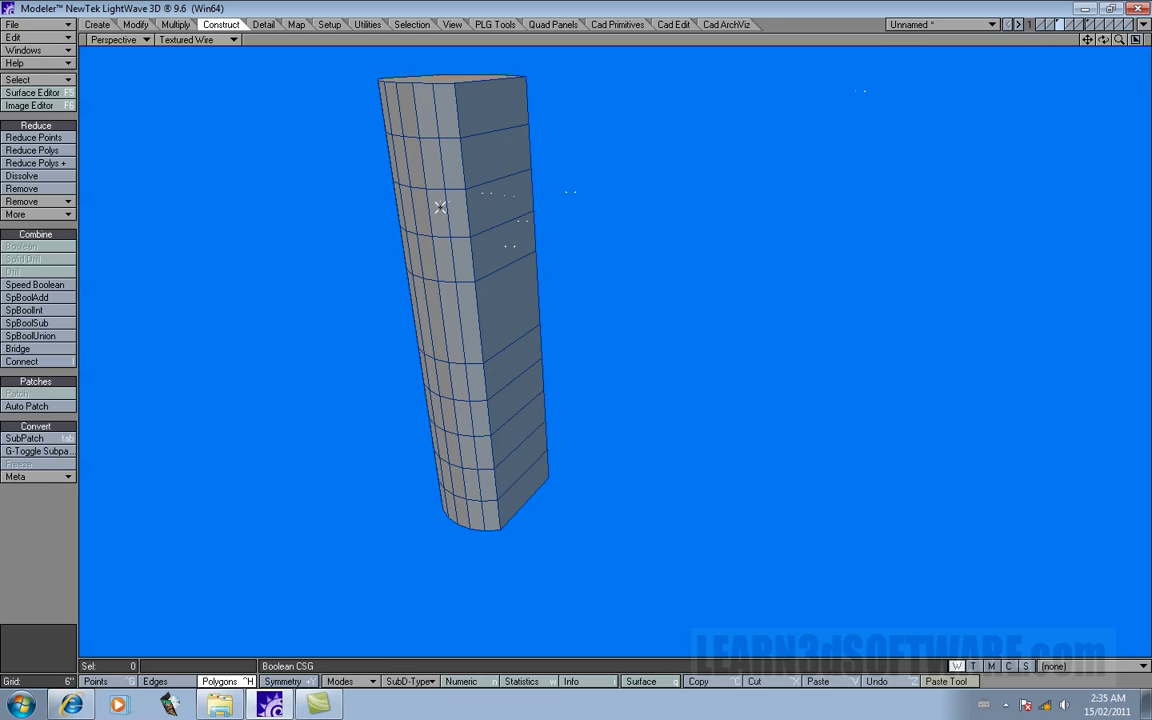
pyautogui.moveTo(506, 200); pyautogui.dragTo(507, 240)
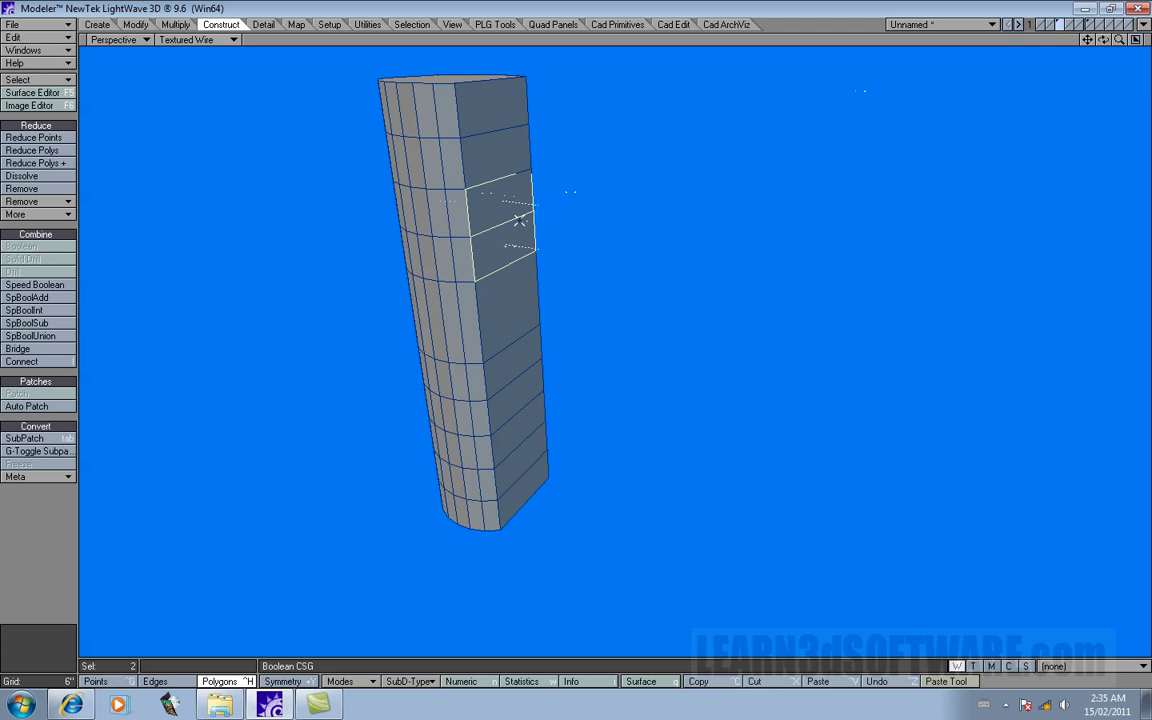
pyautogui.click(49, 199)
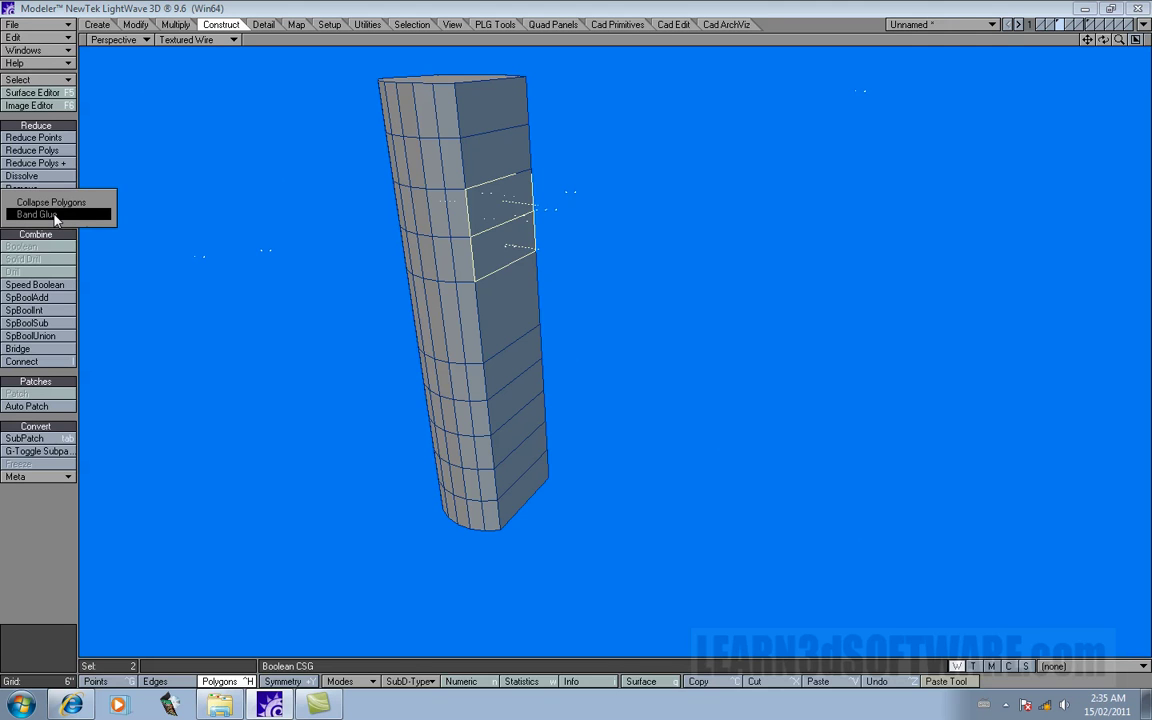
pyautogui.click(55, 217)
pyautogui.click(789, 42)
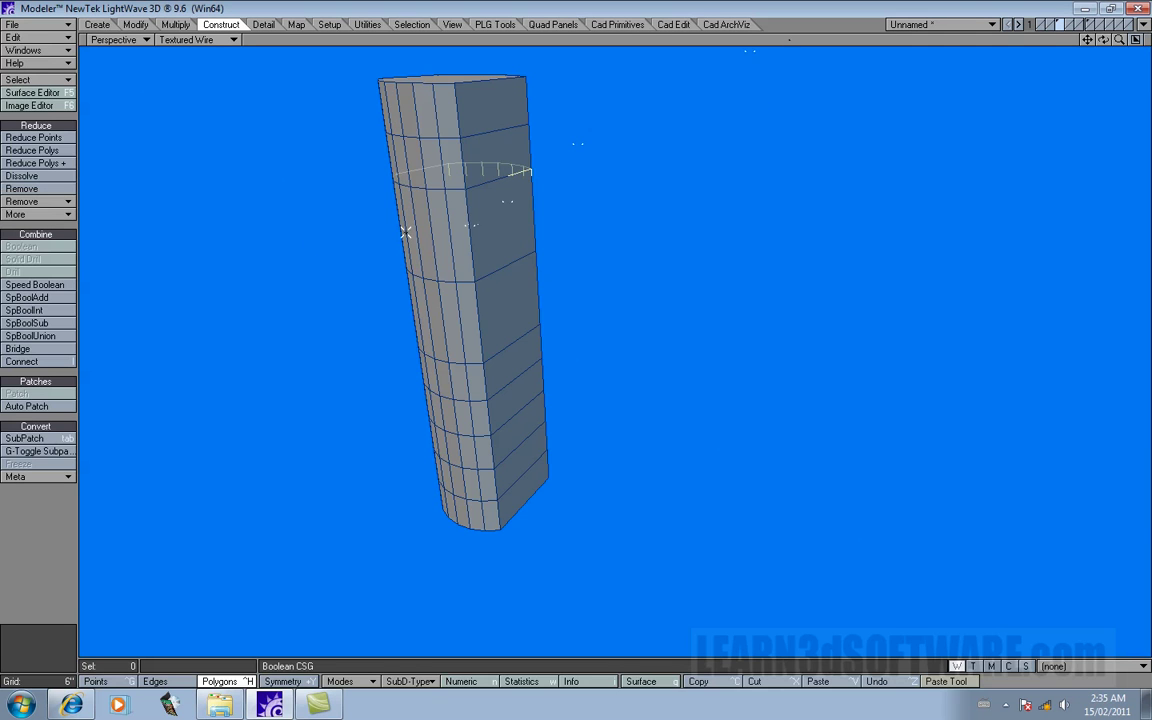
pyautogui.moveTo(1103, 40)
pyautogui.mouseDown()
pyautogui.moveTo(1145, 41)
pyautogui.moveTo(1132, 85)
pyautogui.moveTo(1095, 48)
pyautogui.moveTo(1143, 40)
pyautogui.moveTo(1087, 38)
pyautogui.mouseUp()
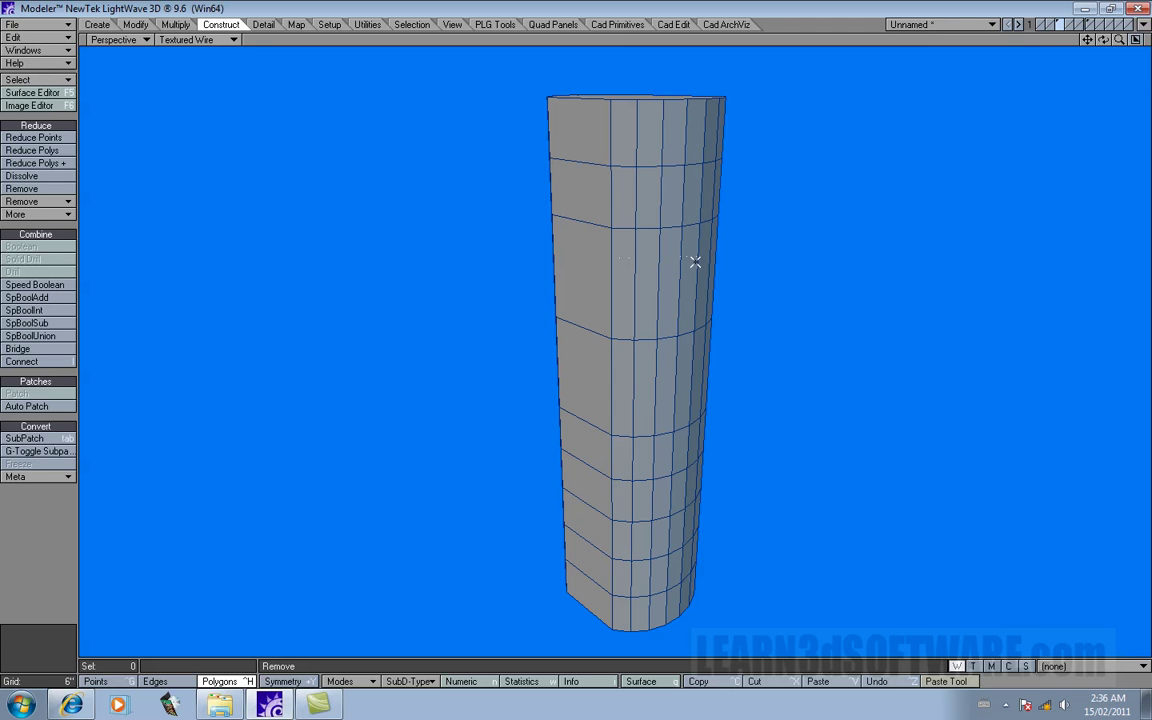
pyautogui.click(63, 214)
pyautogui.click(281, 219)
pyautogui.click(30, 200)
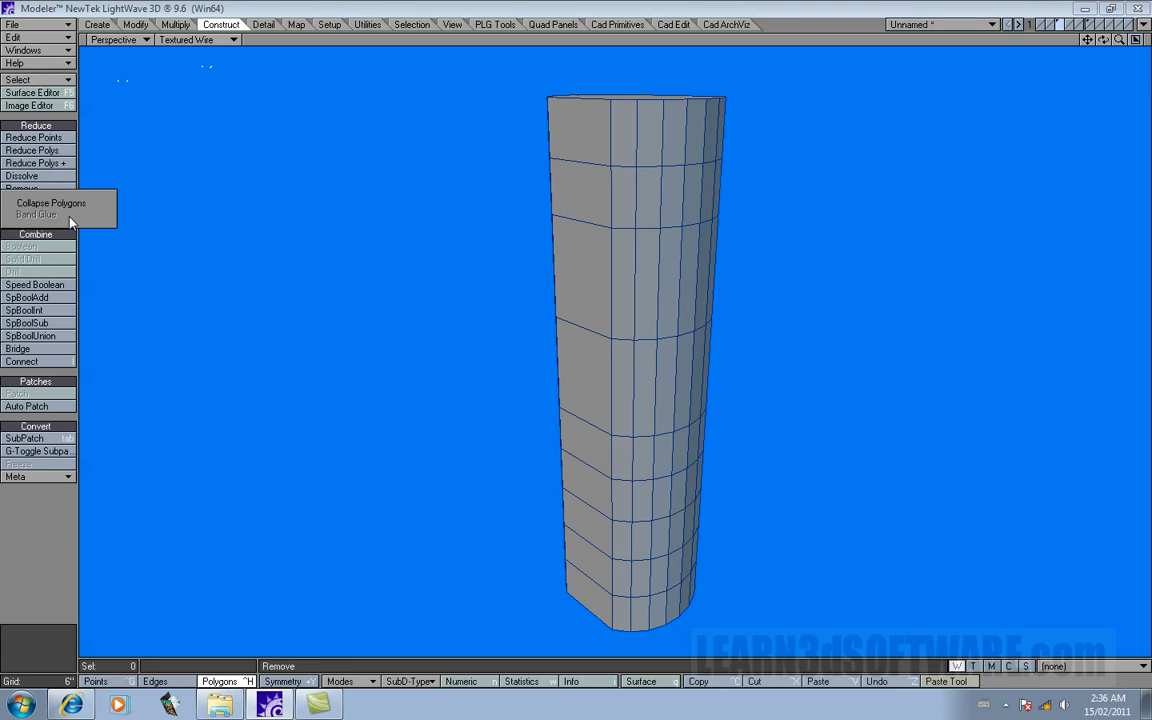
pyautogui.click(466, 306)
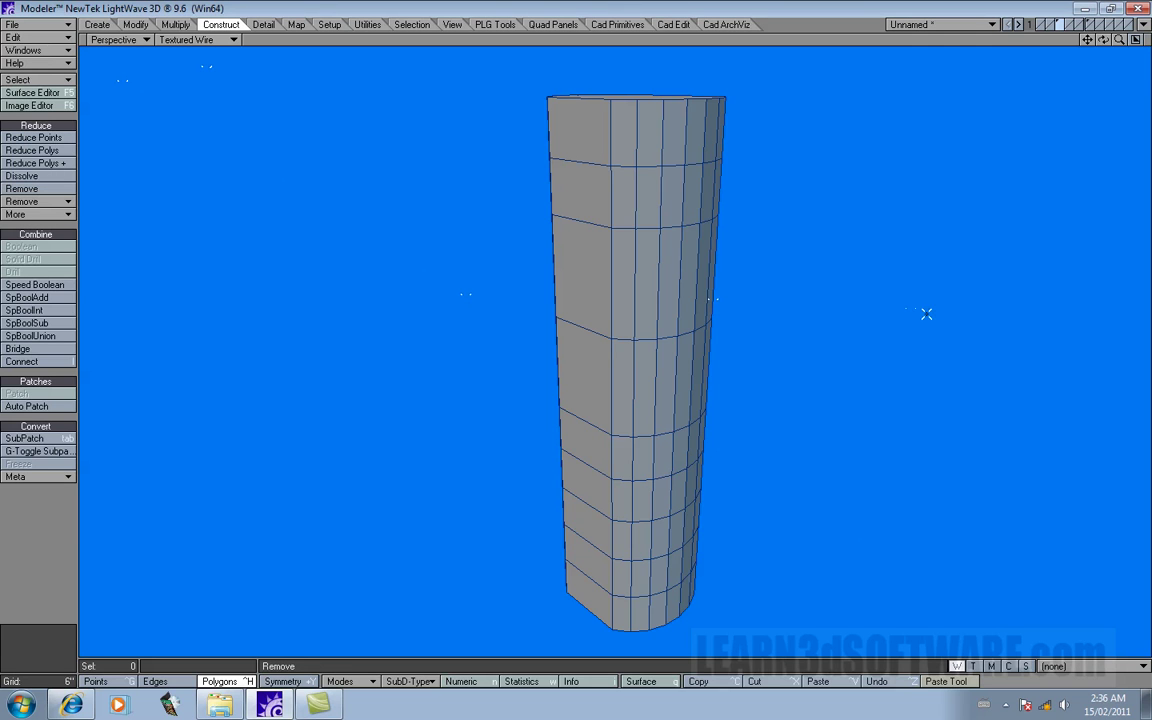